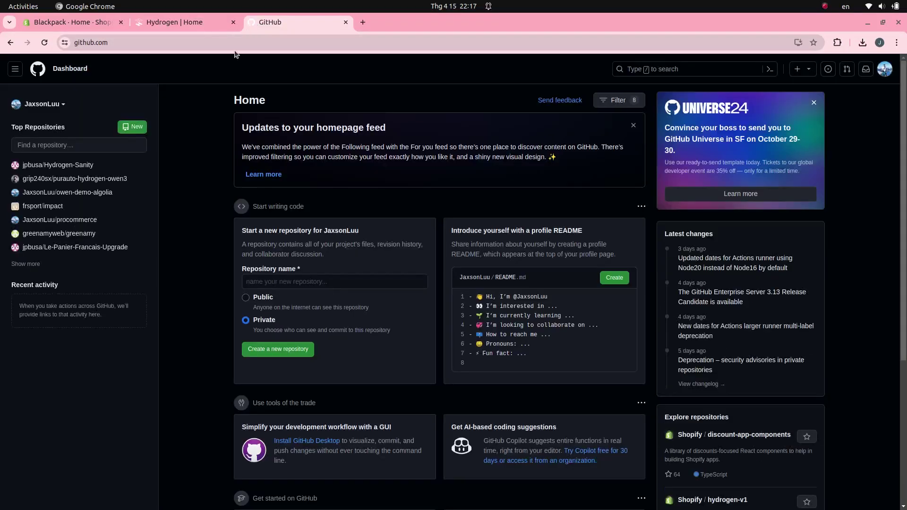
- Create a new GitHub repository named 'blackpack' with Private visibility
click(136, 127)
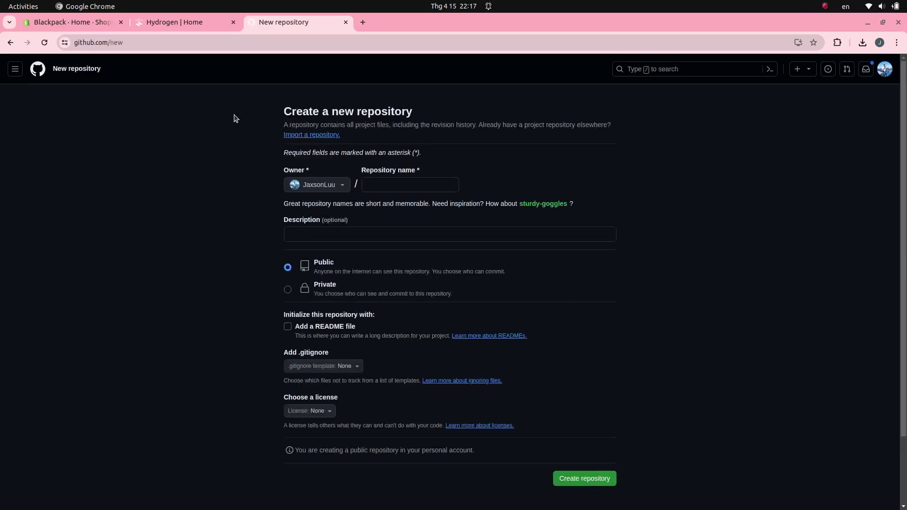
click(387, 183)
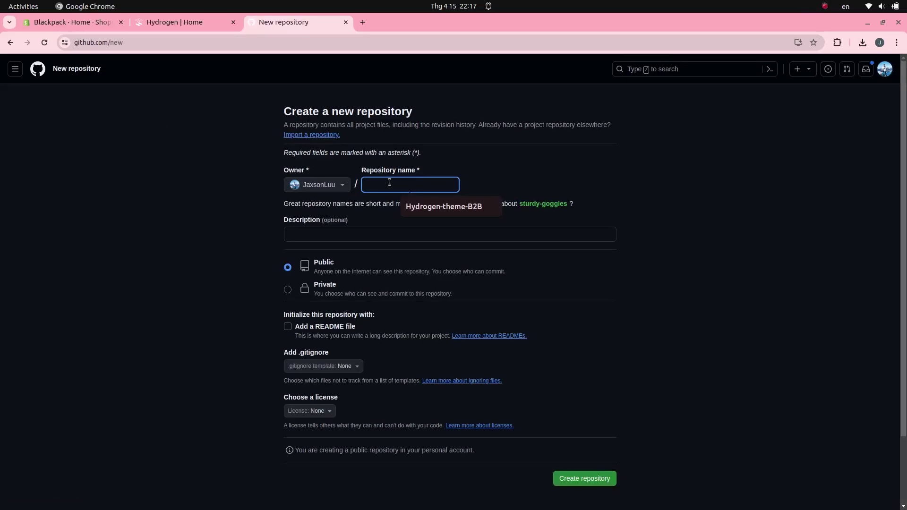
text(blackpack)
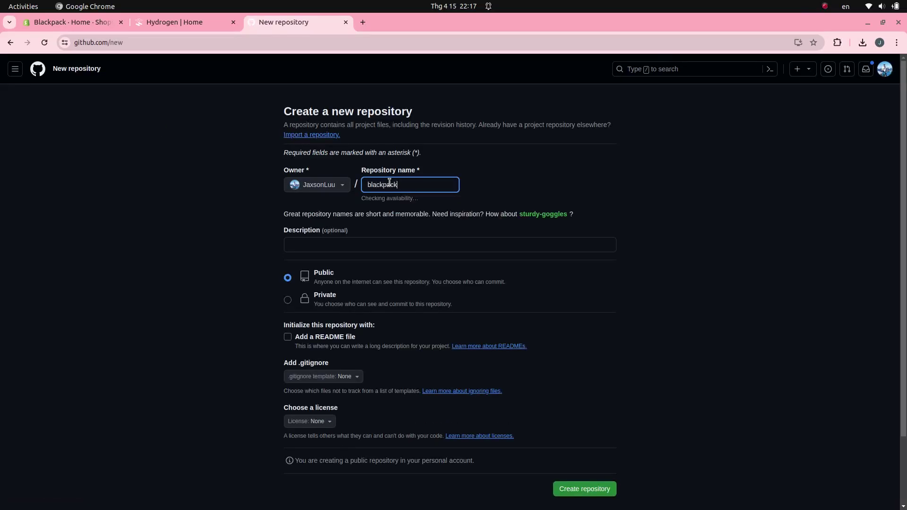
click(288, 300)
click(601, 487)
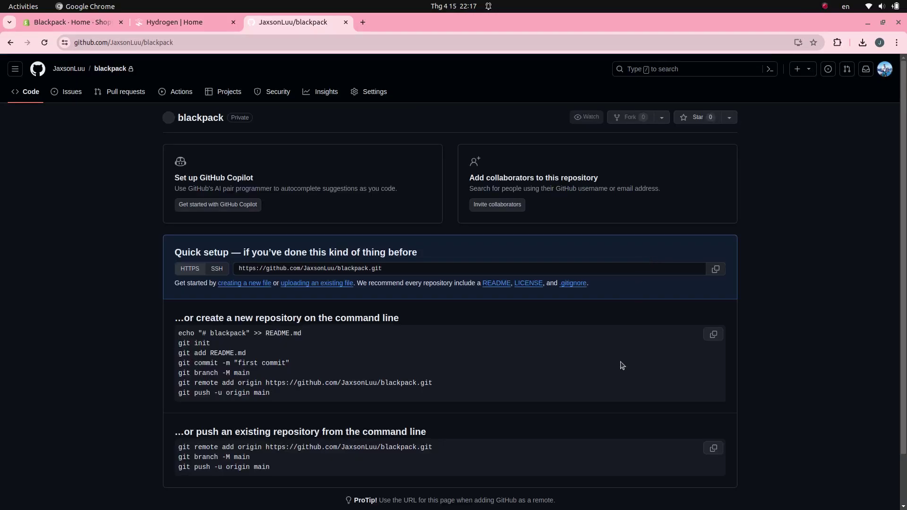
- Copy the 'git remote add origin' command from the blackpack Quick setup section
scroll(304, 352, down, 1)
mouse_move(179, 326)
mouse_down()
mouse_move(431, 333)
mouse_move(178, 327)
mouse_up()
click(463, 332)
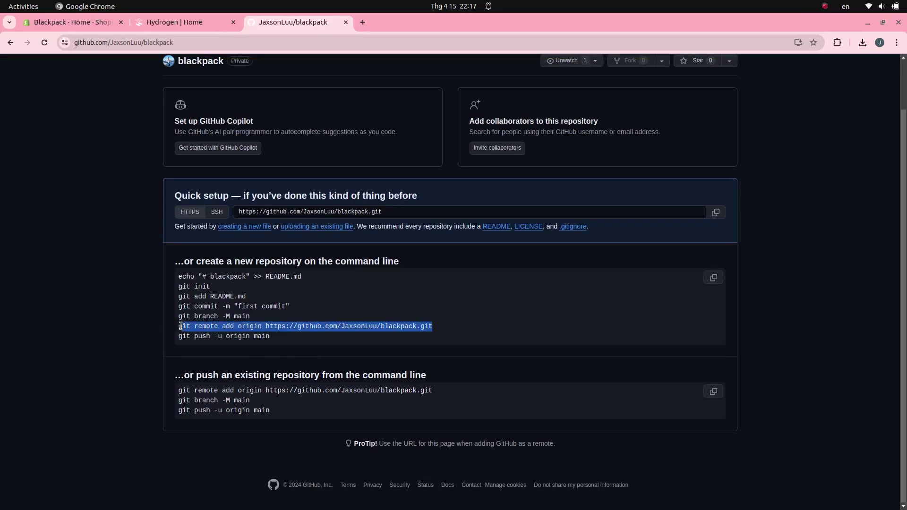
mouse_move(9, 277)
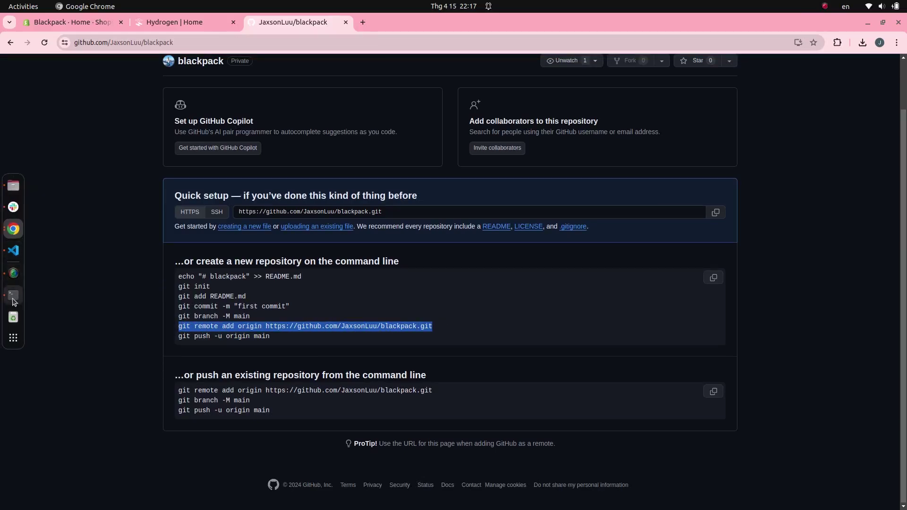
- Stop the dev server, run git init, and add the blackpack remote as origin
click(14, 296)
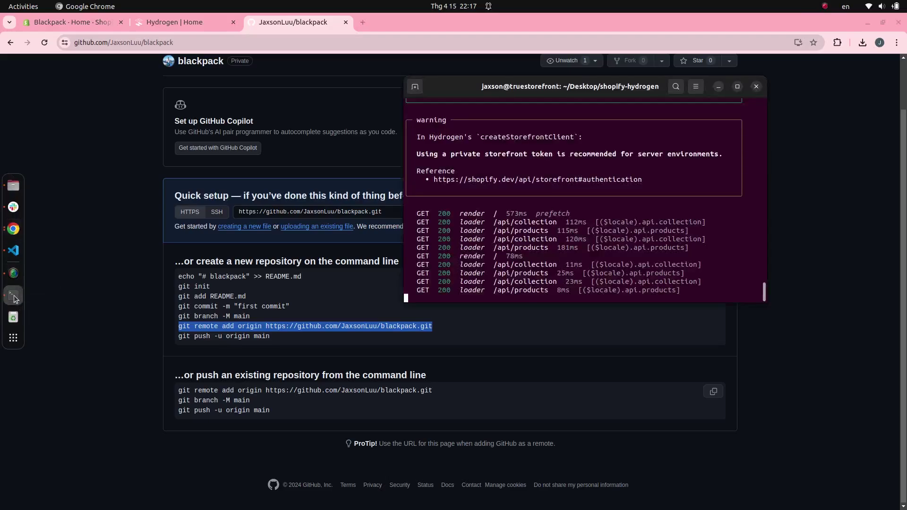
key(ctrl+c)
text(gi)
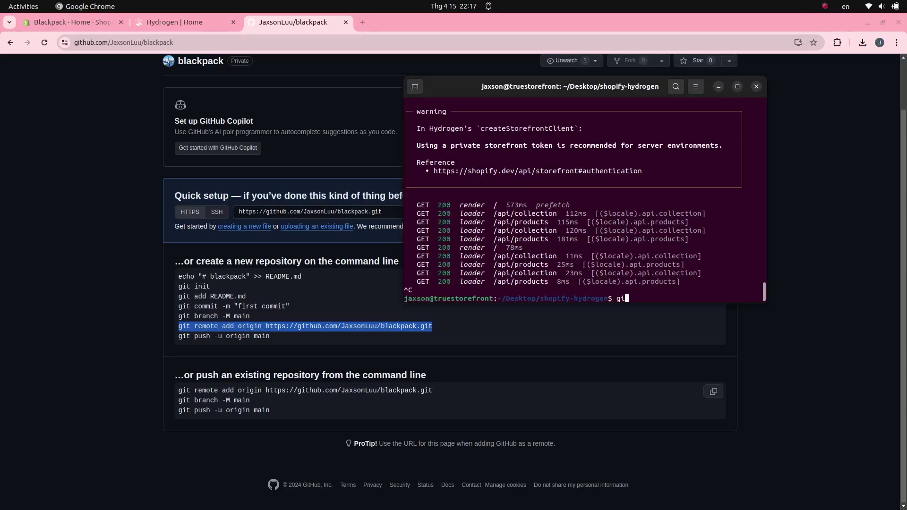
text(t init)
key(Return)
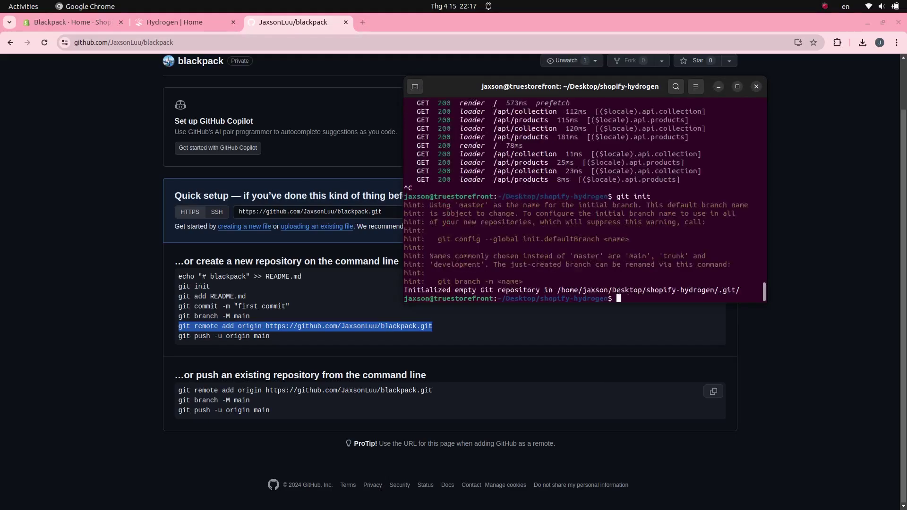
right_click(660, 241)
click(680, 270)
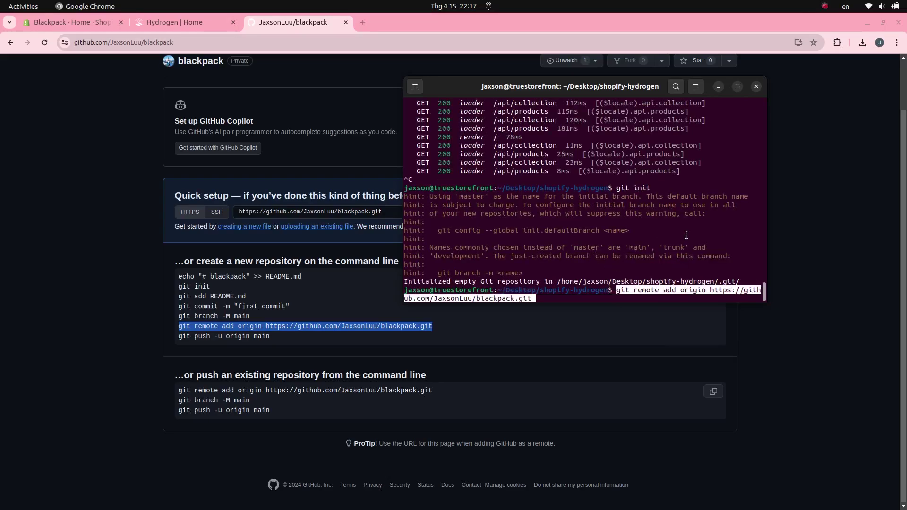
key(Return)
- Stage all project files and commit them with the message 'Init project'
text(git status)
key(Return)
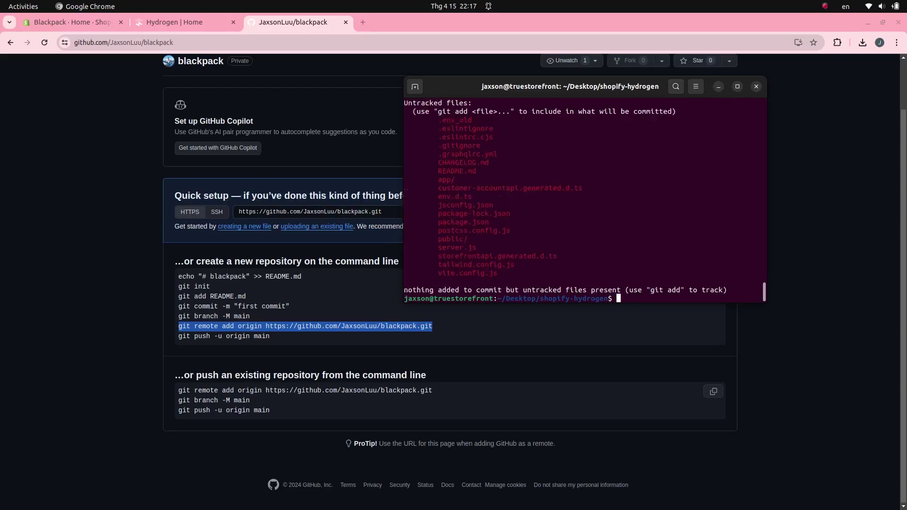
text(git add .)
key(Return)
text(git co)
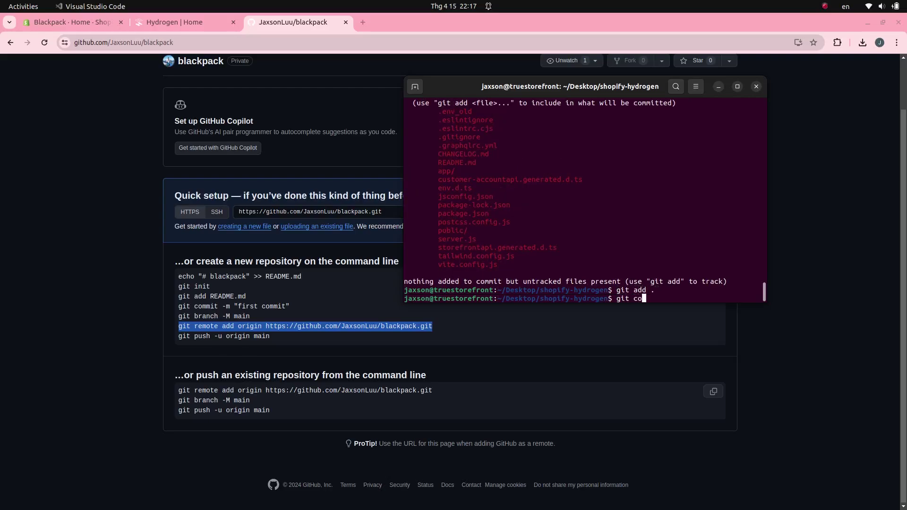
text(mmit -m "")
key(Left)
text(Init project)
key(Return)
- Push the commit with git push origin master and reload the repository page
text(git push or)
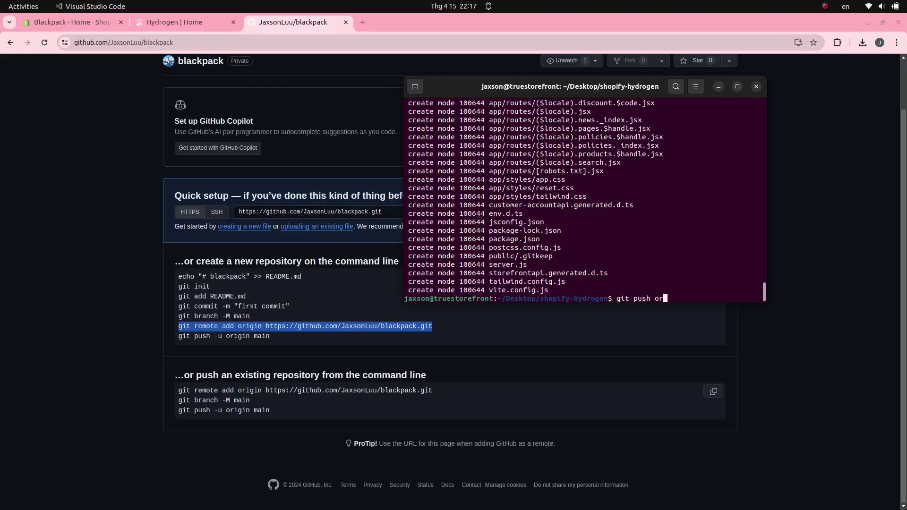
text(igin master)
key(Return)
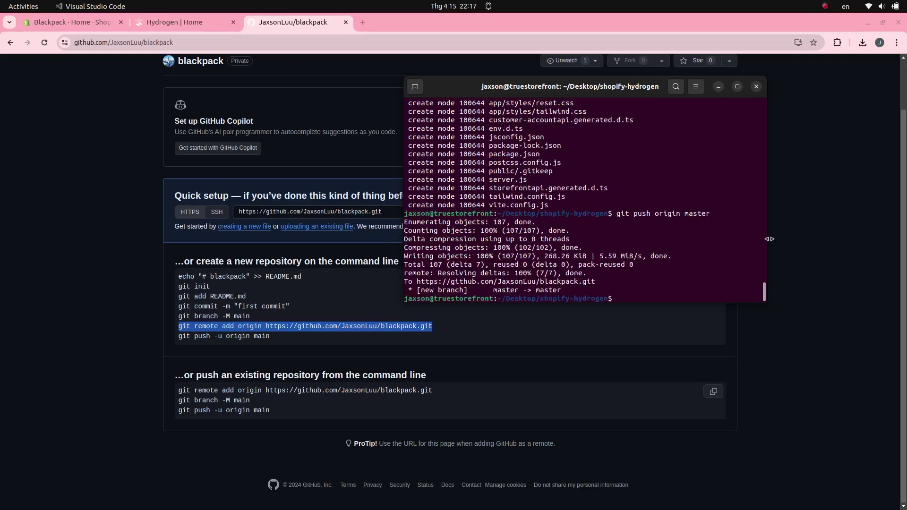
click(44, 42)
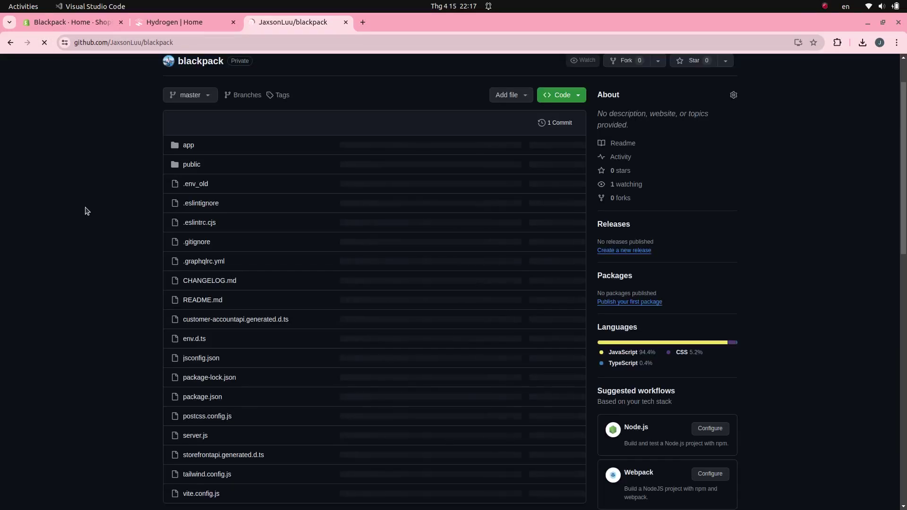
- Check the pushed project files and README in blackpack, then go to the Blackpack store admin
scroll(468, 231, up, 2)
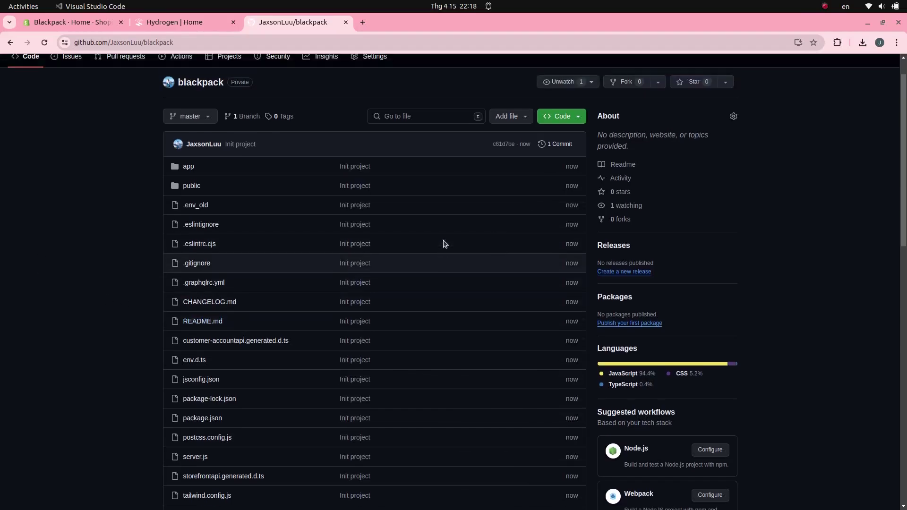
scroll(129, 271, down, 6)
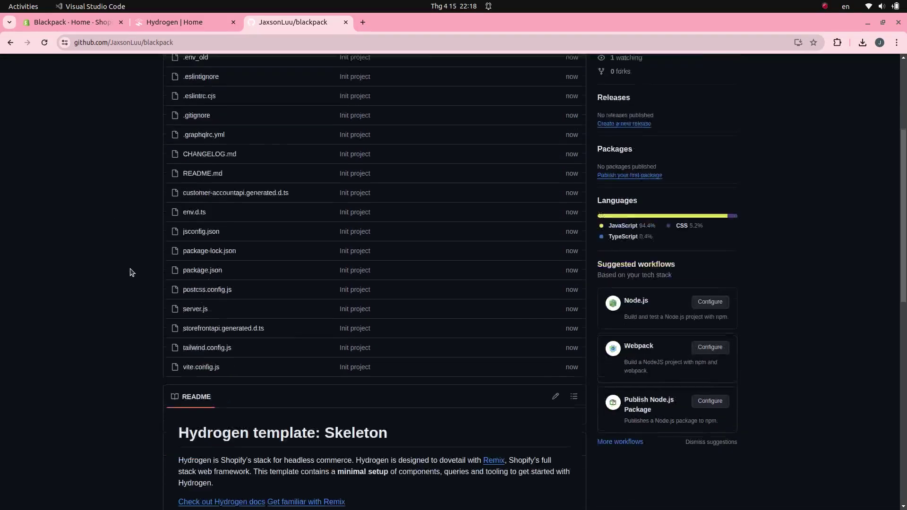
scroll(131, 271, down, 8)
scroll(127, 268, up, 13)
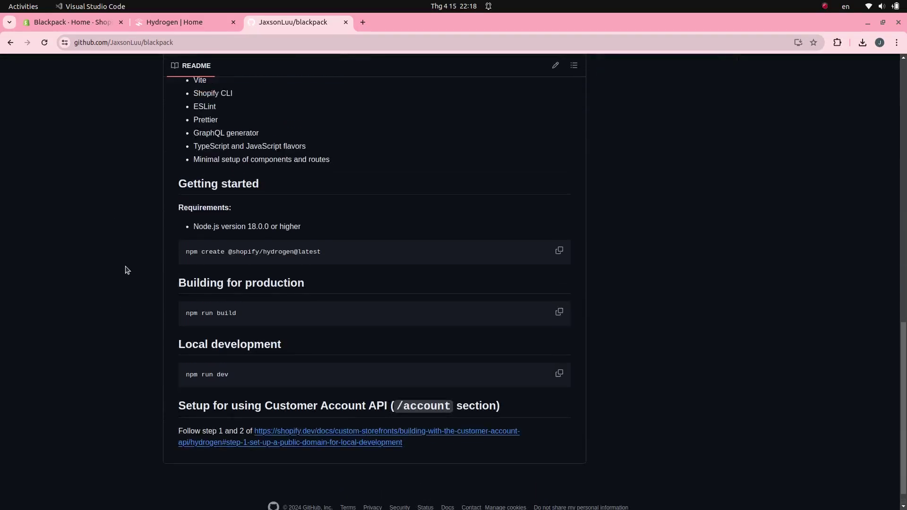
scroll(122, 261, up, 2)
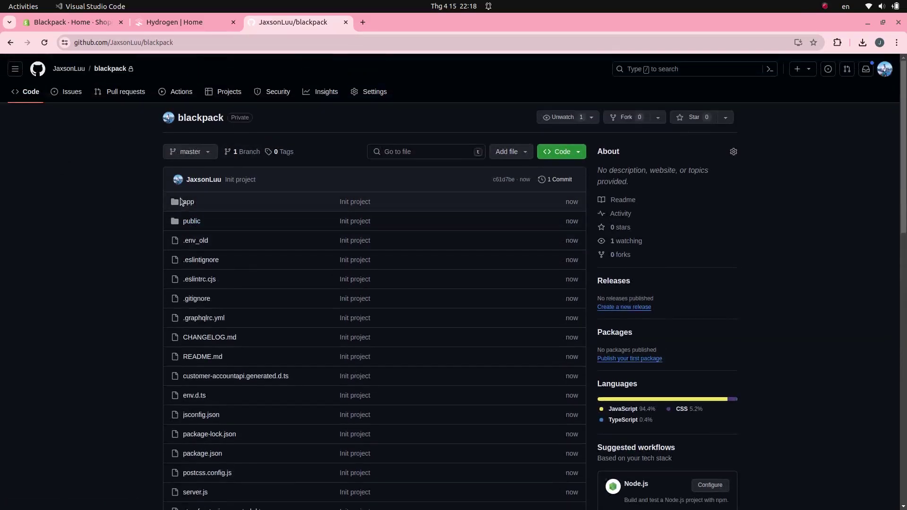
click(85, 22)
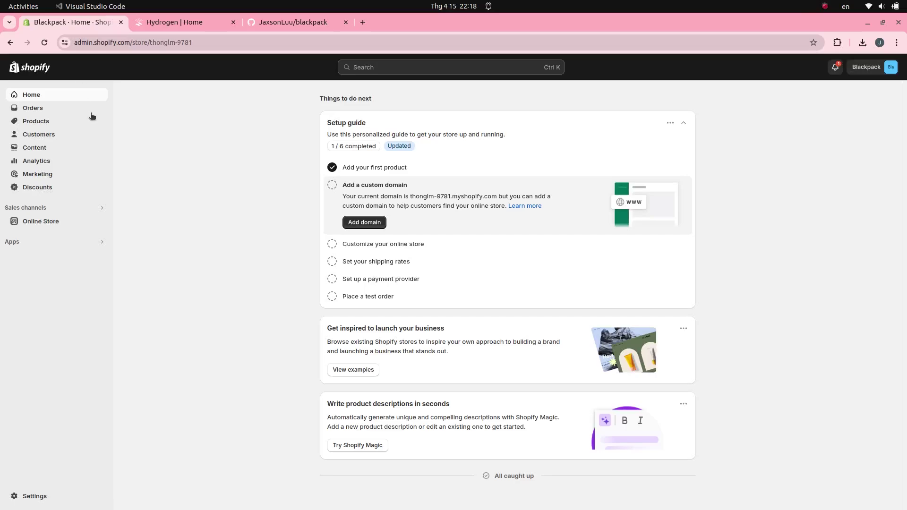
- Search apps for 'shopify hydrogen' and show the Shopify App Store results
click(18, 244)
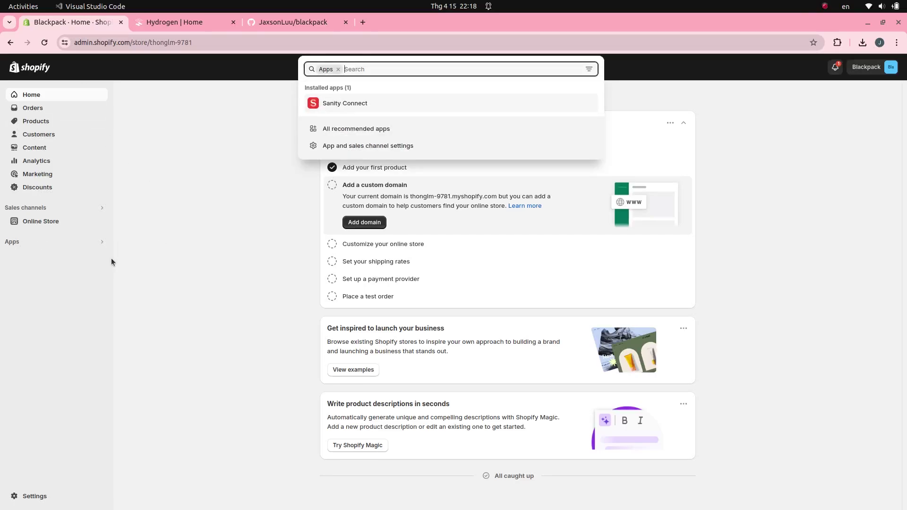
text(shopify h)
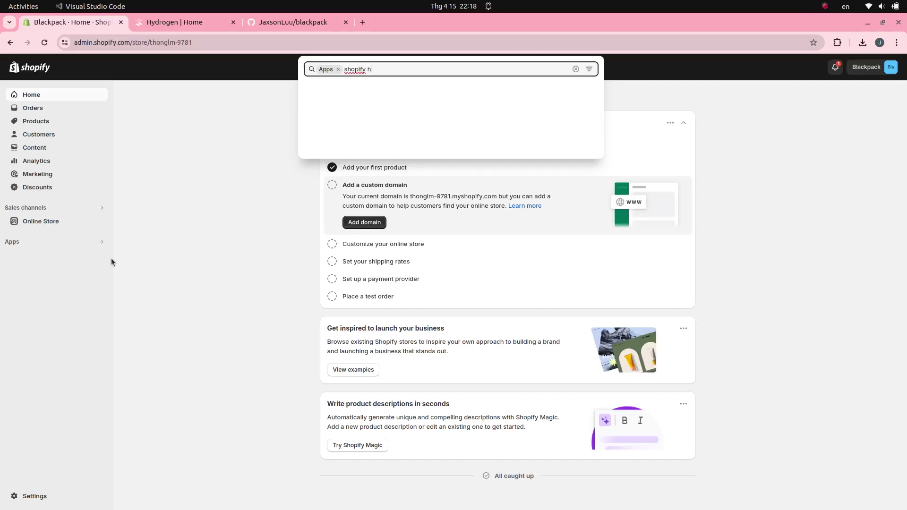
text(ydrogen)
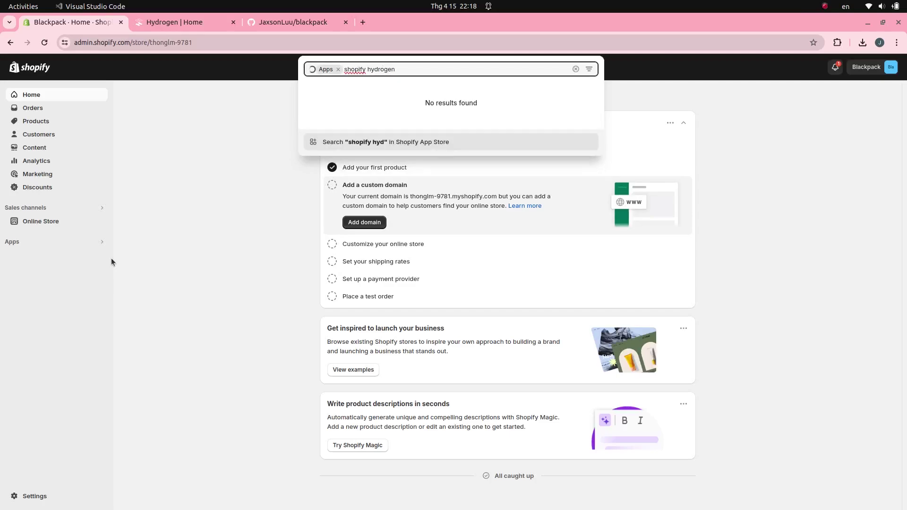
click(388, 143)
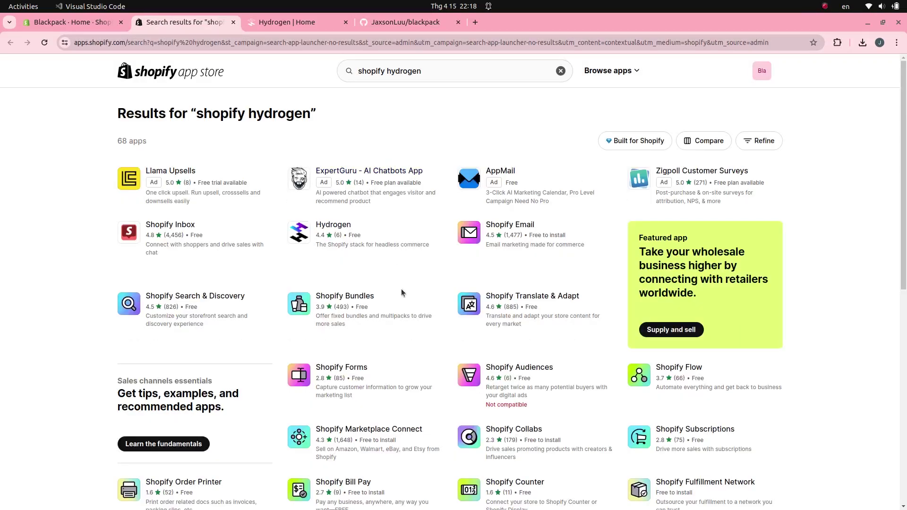
- Open the Hydrogen app listing and start installing it
click(332, 227)
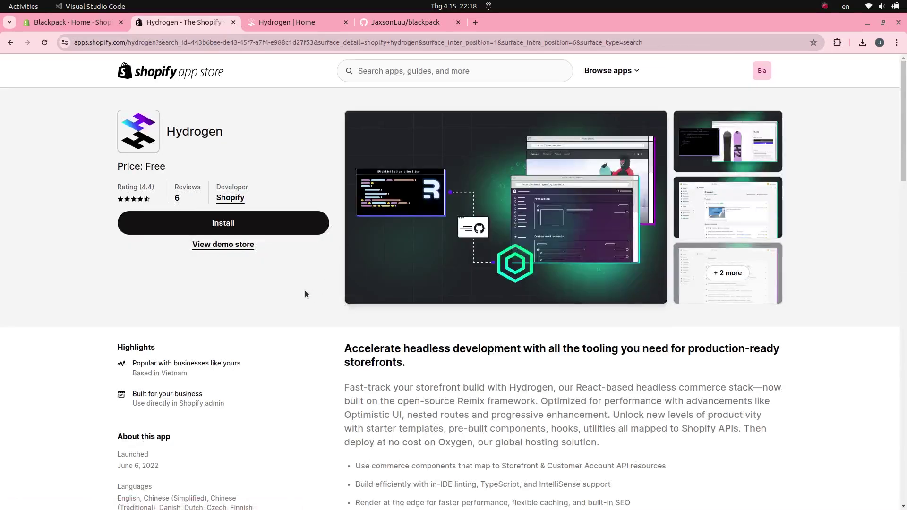
click(213, 227)
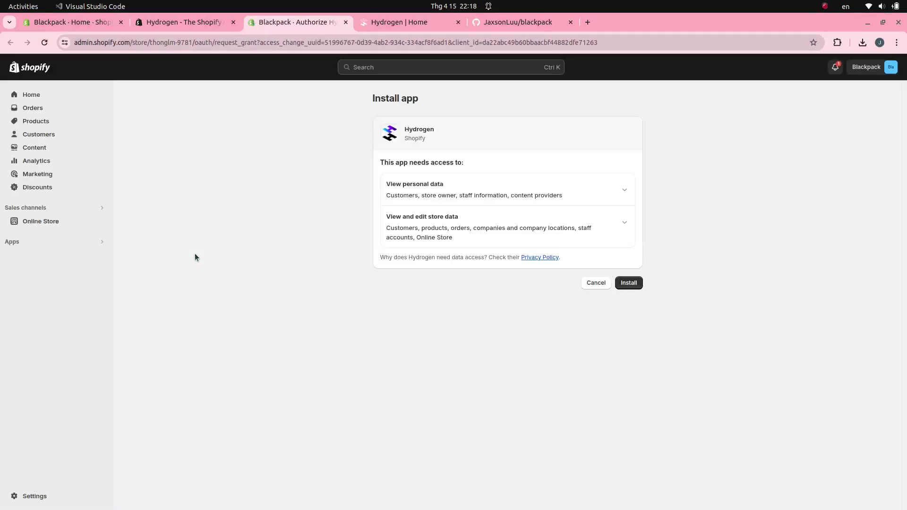
- Install the Hydrogen app and begin creating a new storefront
click(625, 285)
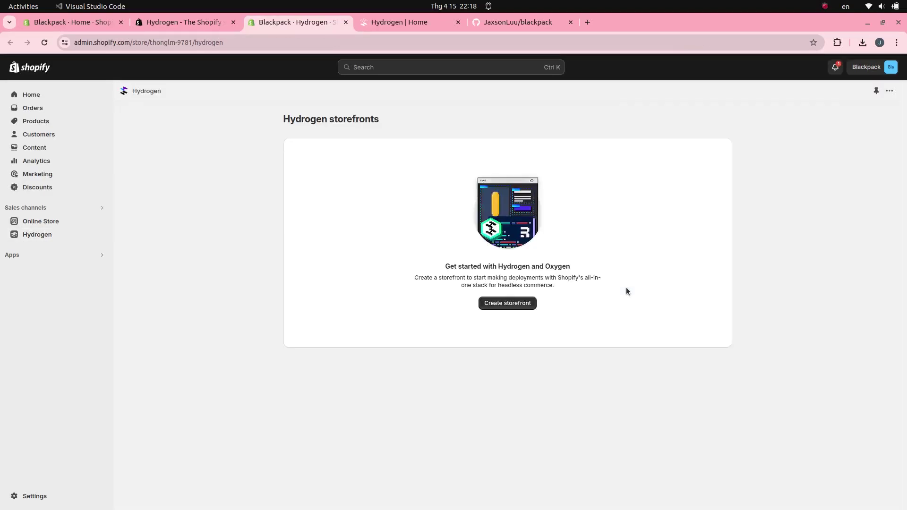
click(518, 304)
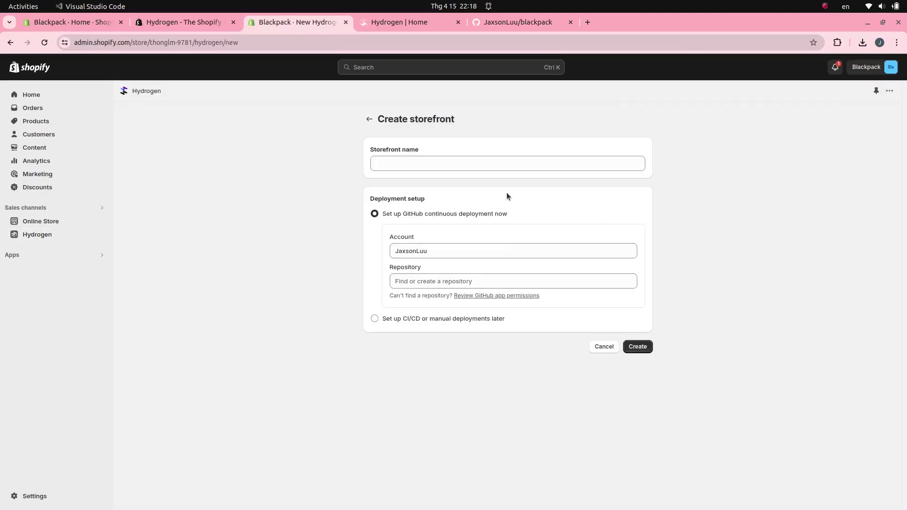
- Name the storefront 'Blackpack', connect the blackpack repository, and create it
click(453, 168)
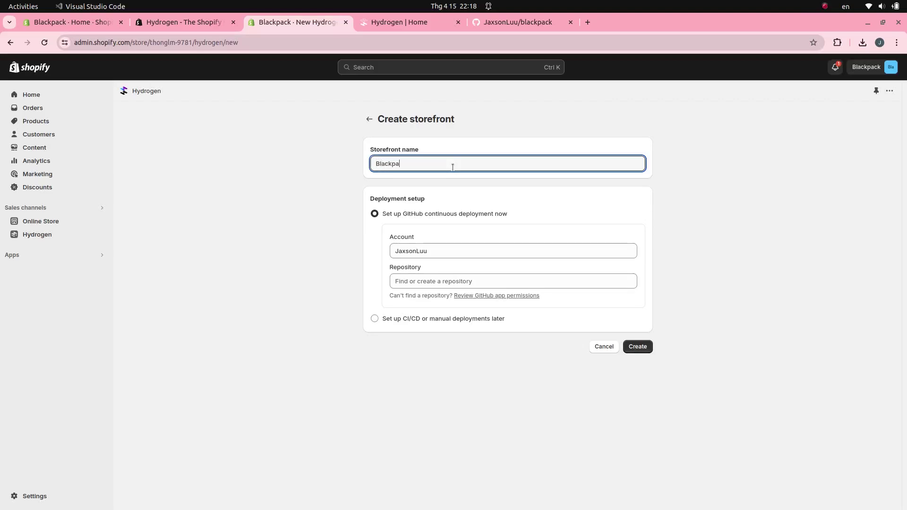
click(418, 282)
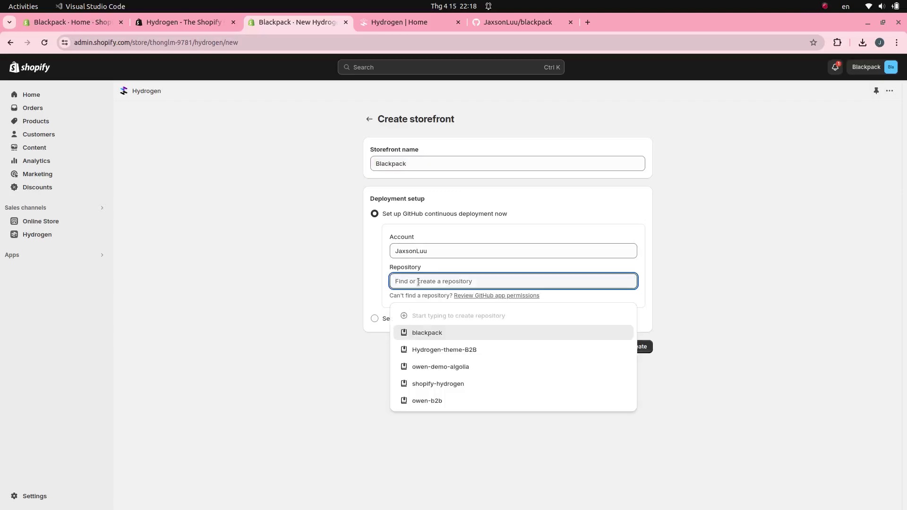
click(434, 254)
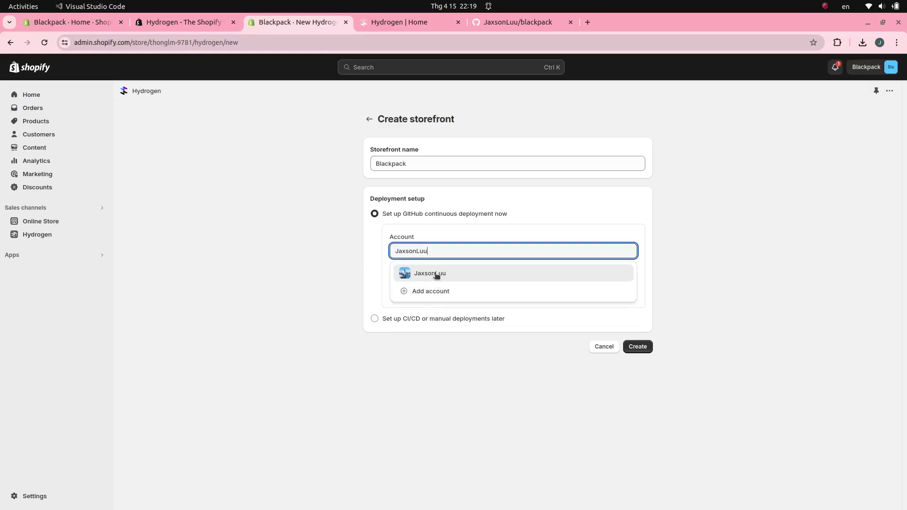
click(372, 280)
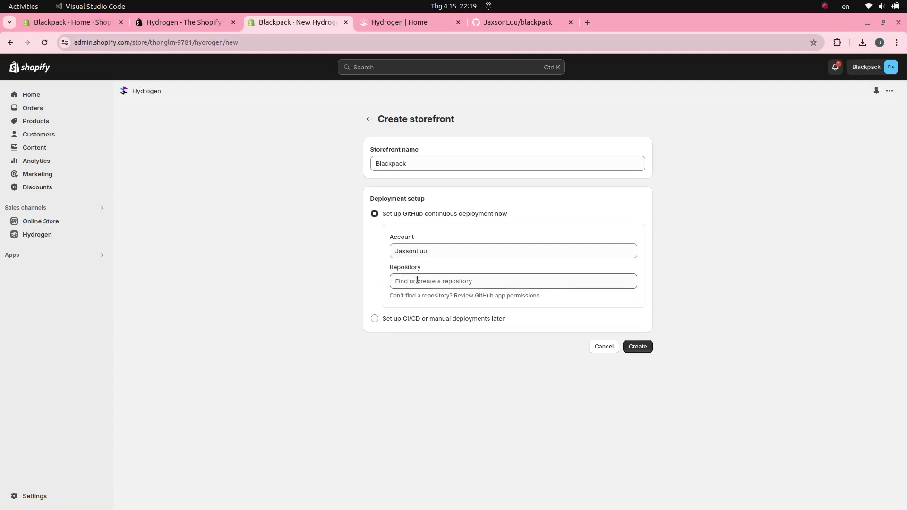
click(419, 282)
click(429, 332)
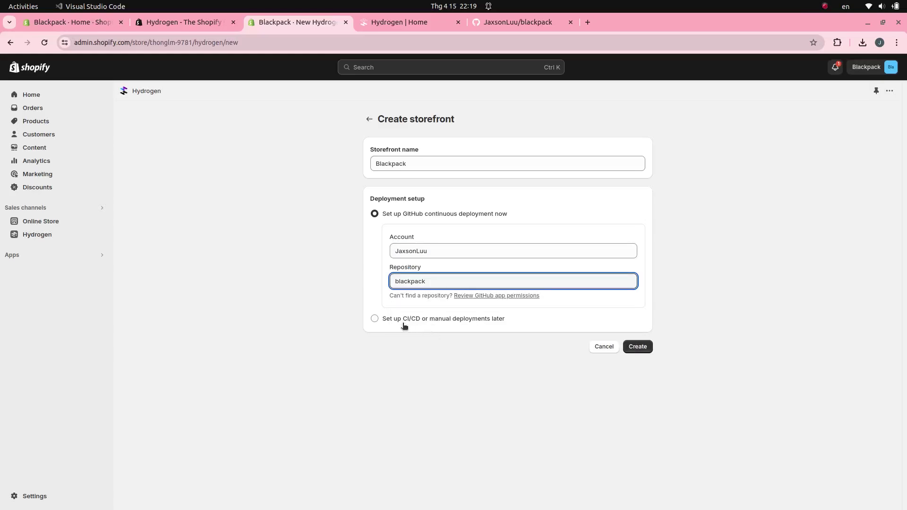
click(630, 347)
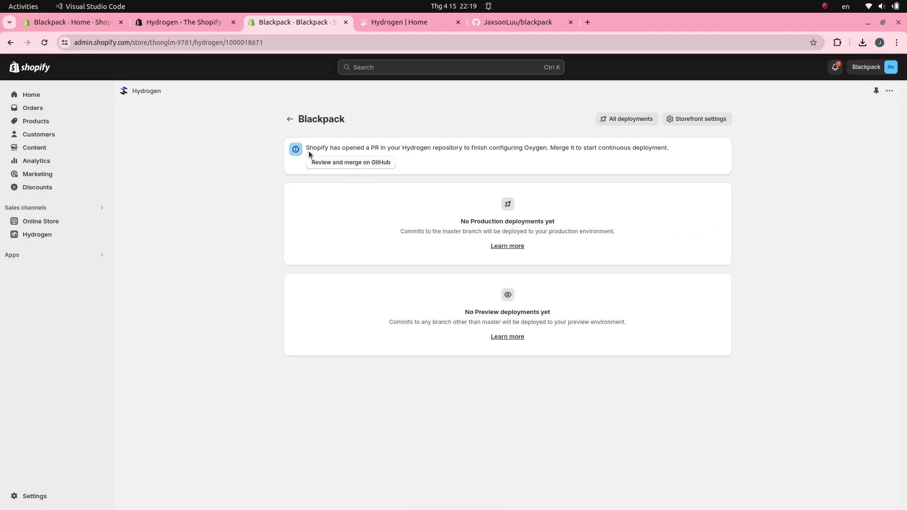
- Read the Oxygen pull request notice on the new Blackpack storefront
drag(307, 147, 707, 154)
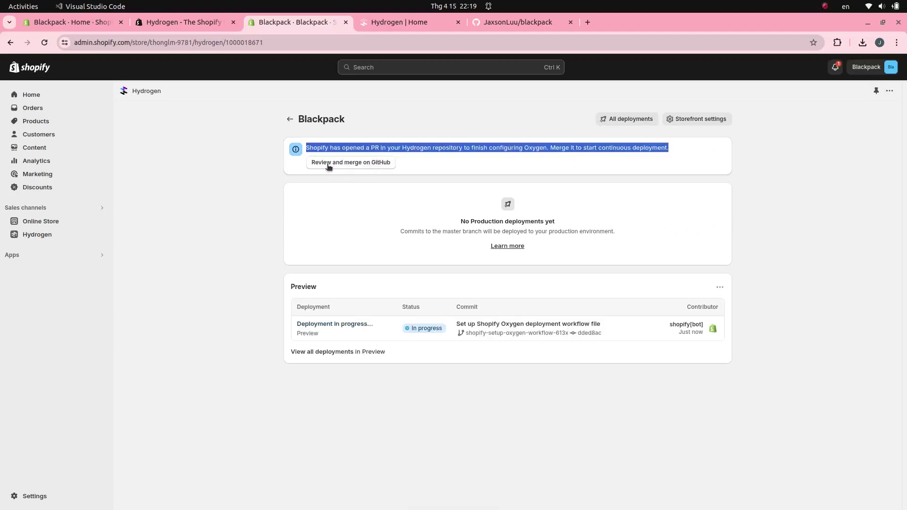
click(426, 166)
- Reload the blackpack repository and open pull request #1 for the Oxygen workflow
click(518, 26)
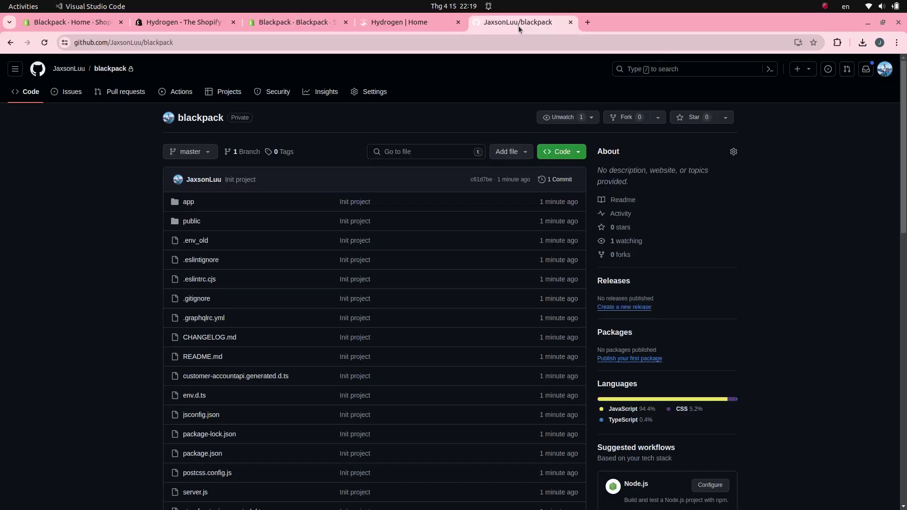
click(44, 43)
click(128, 93)
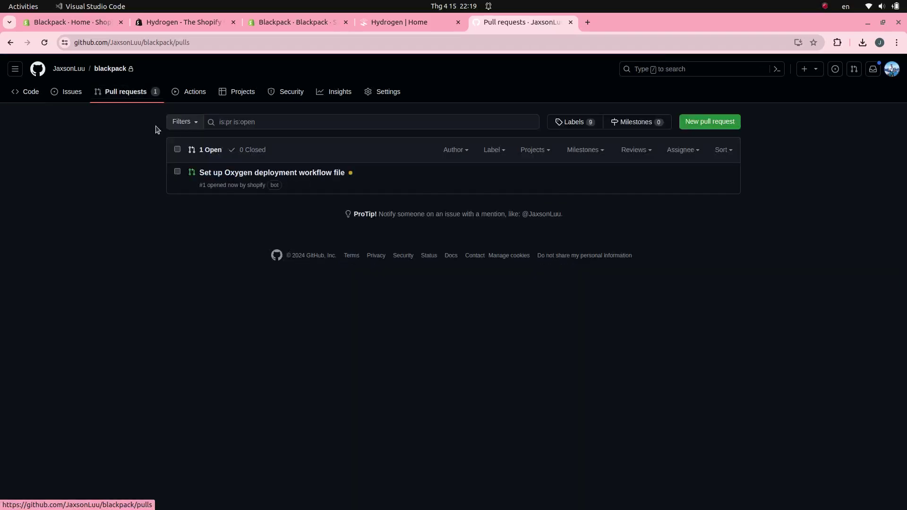
click(241, 173)
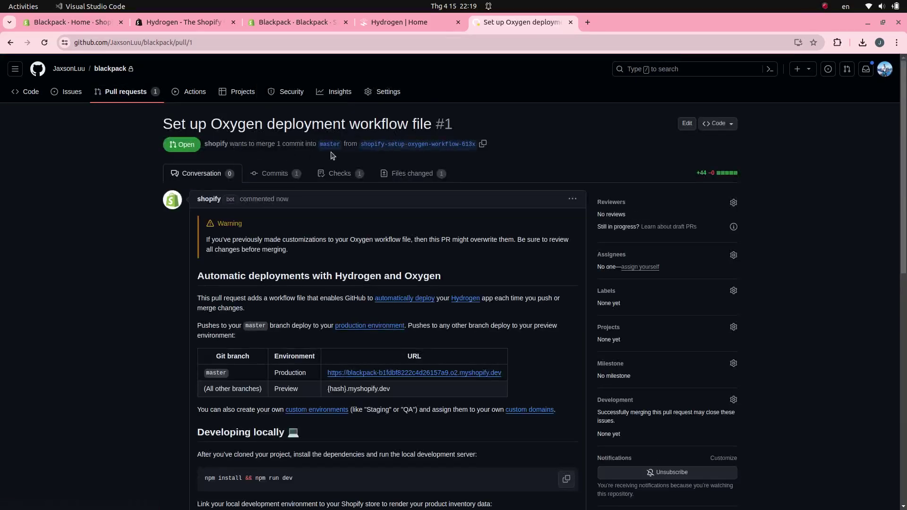
- Merge pull request #1 into master and view the repository's Actions runs
scroll(316, 260, down, 10)
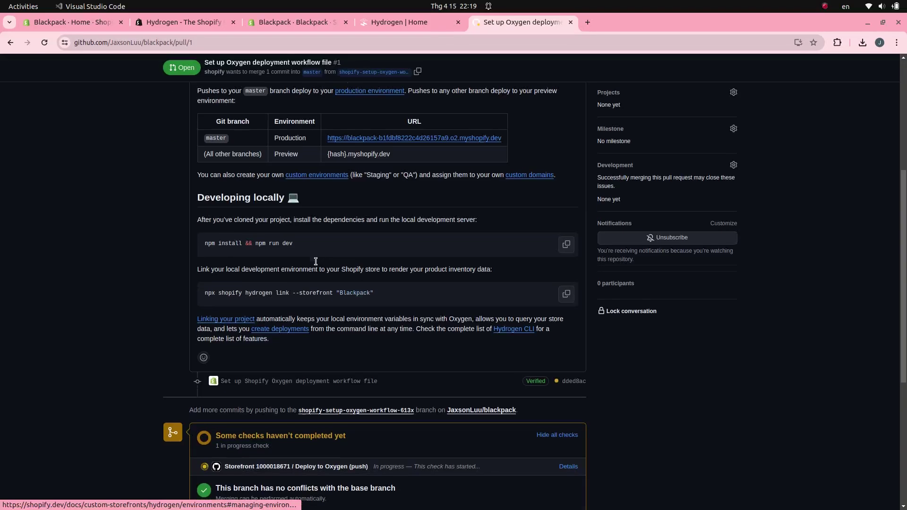
click(232, 311)
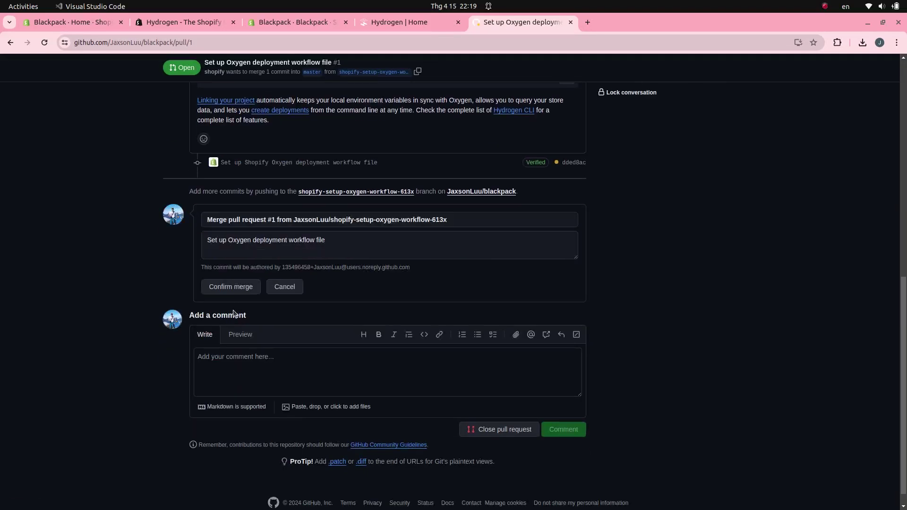
click(230, 292)
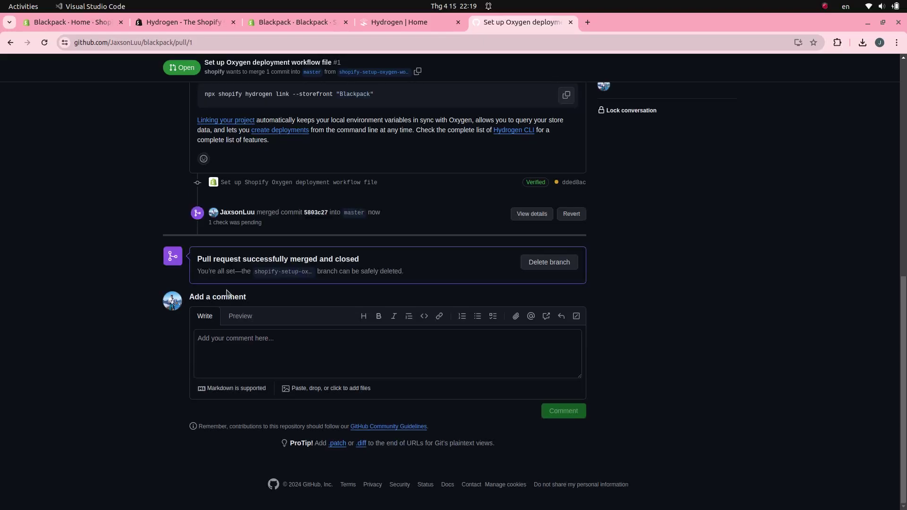
scroll(165, 288, up, 15)
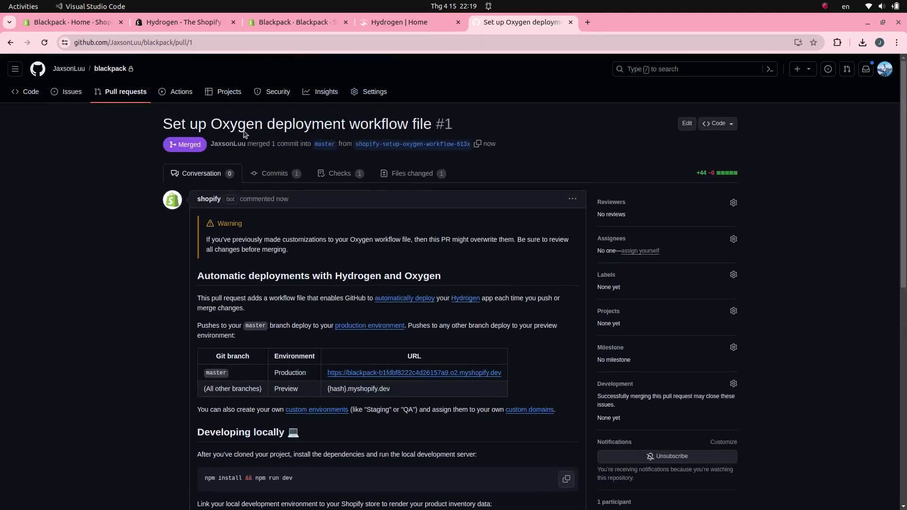
click(178, 94)
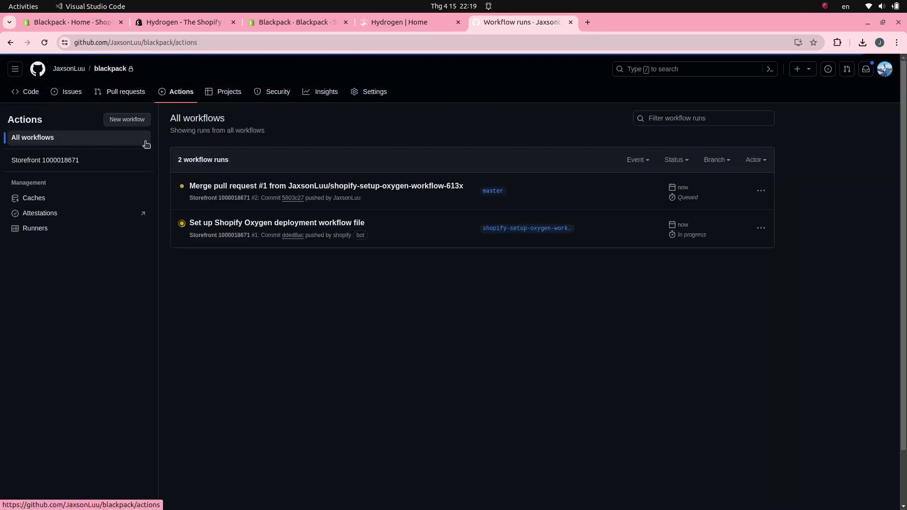
- Open the Deploy to Oxygen job of the 'Merge pull request #1' run and confirm its log shows a successful deploy
click(287, 190)
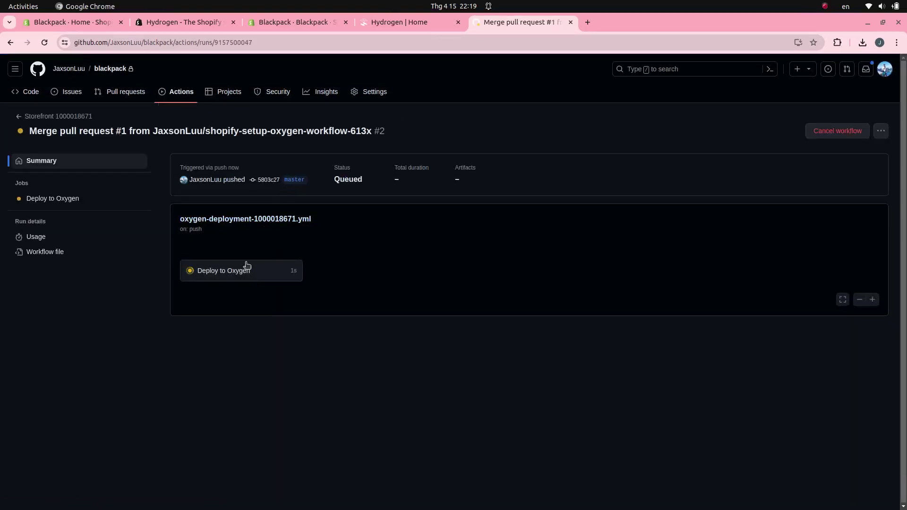
click(235, 277)
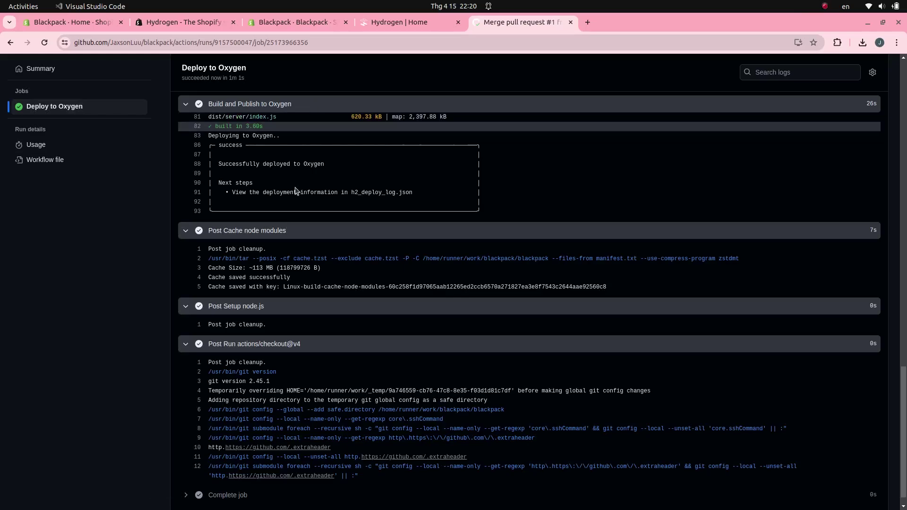
scroll(307, 217, up, 20)
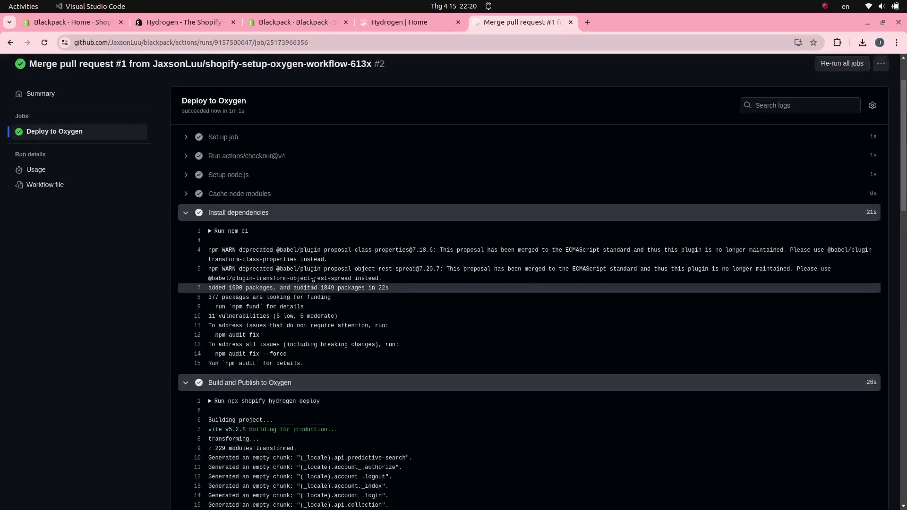
scroll(313, 284, up, 2)
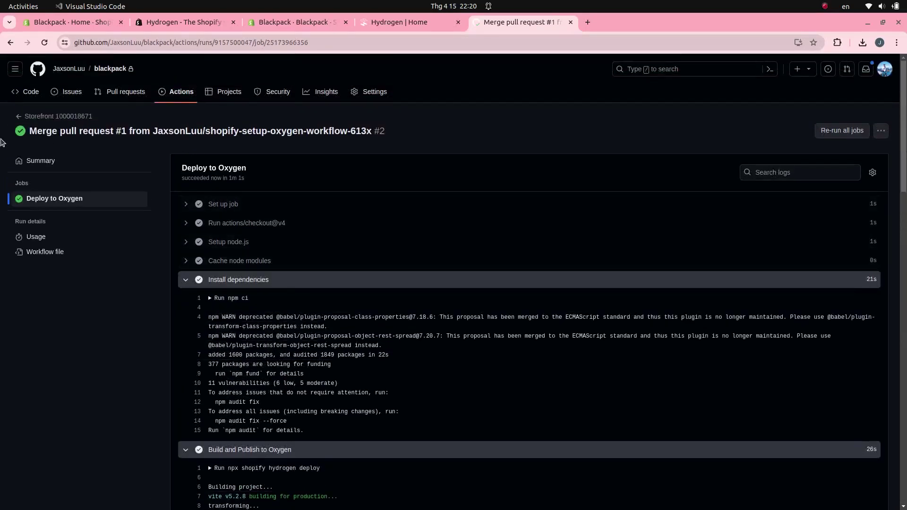
- Open the Blackpack production URL in a new tab, reload its error page, then return to the deployments overview
click(277, 23)
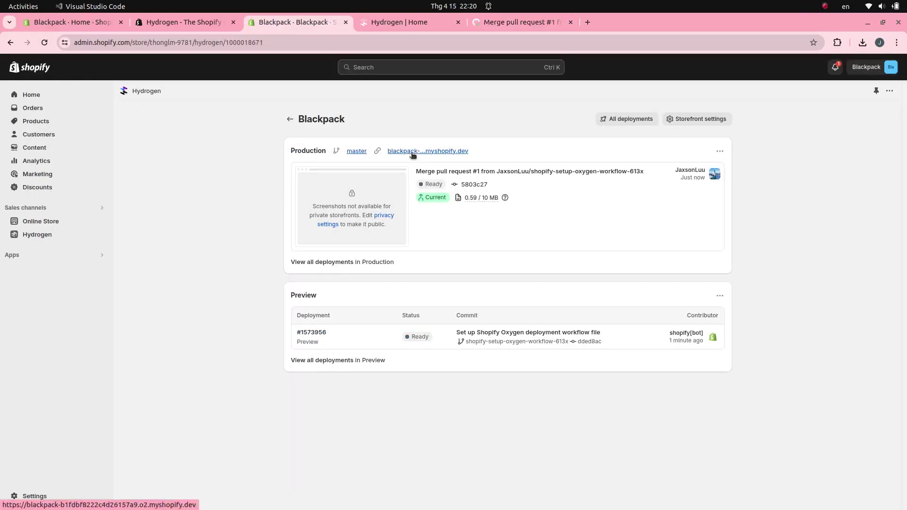
right_click(427, 156)
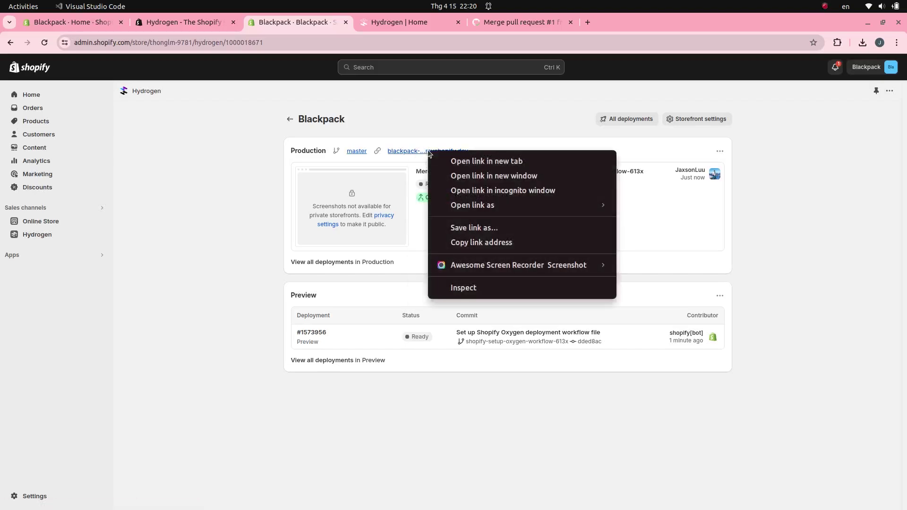
click(454, 160)
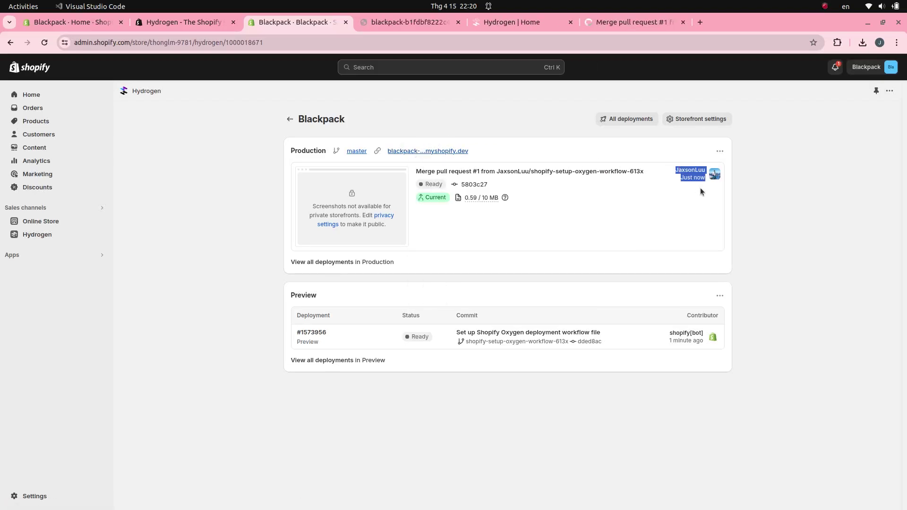
click(624, 183)
click(392, 23)
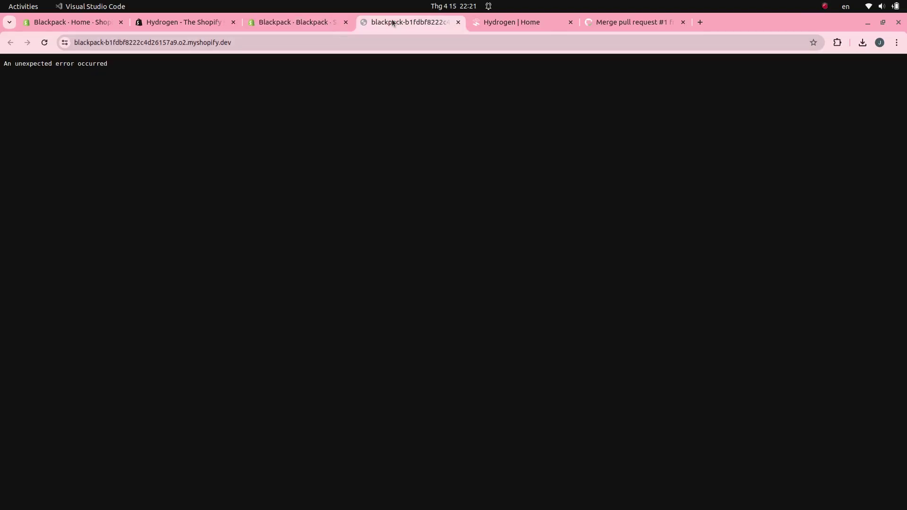
click(44, 43)
click(295, 23)
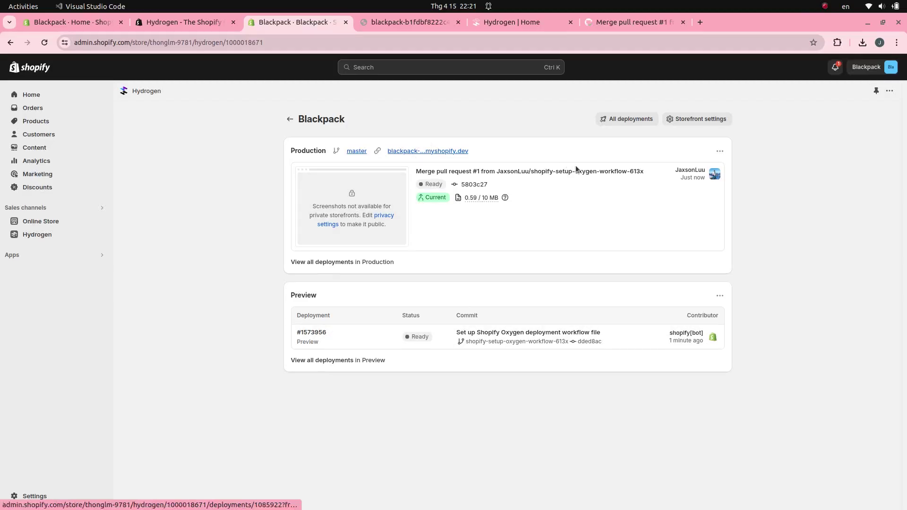
- Open the Blackpack storefront's Environments and variables settings and review the existing variables
click(680, 122)
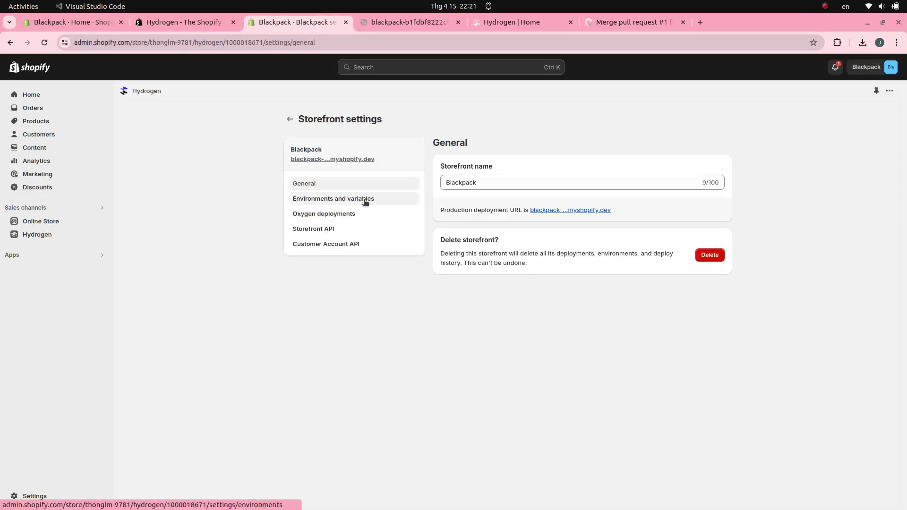
click(365, 199)
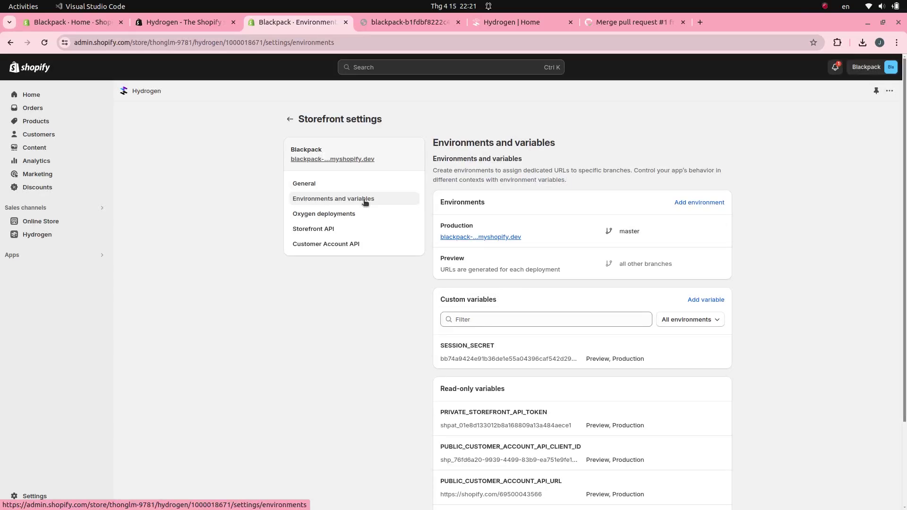
scroll(356, 246, down, 2)
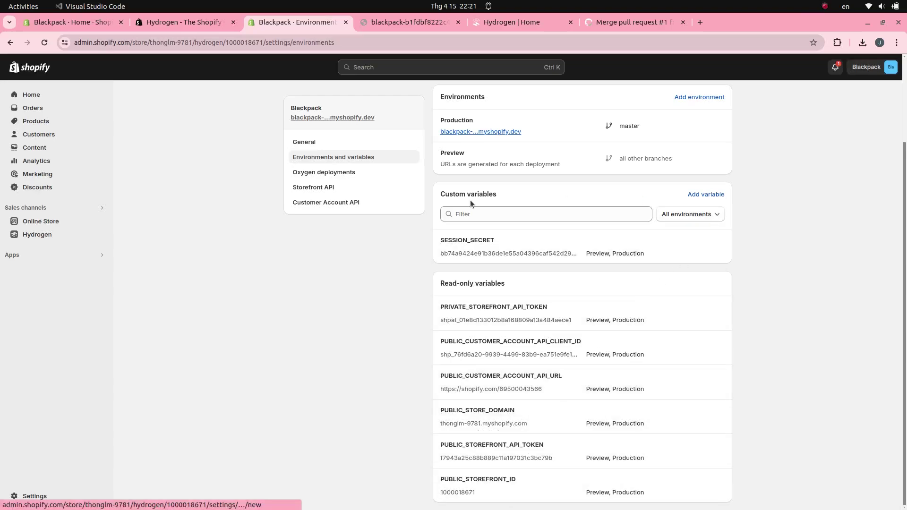
- Copy the SANITY_PROJECT_ID name from the project's .env file in VS Code
click(13, 251)
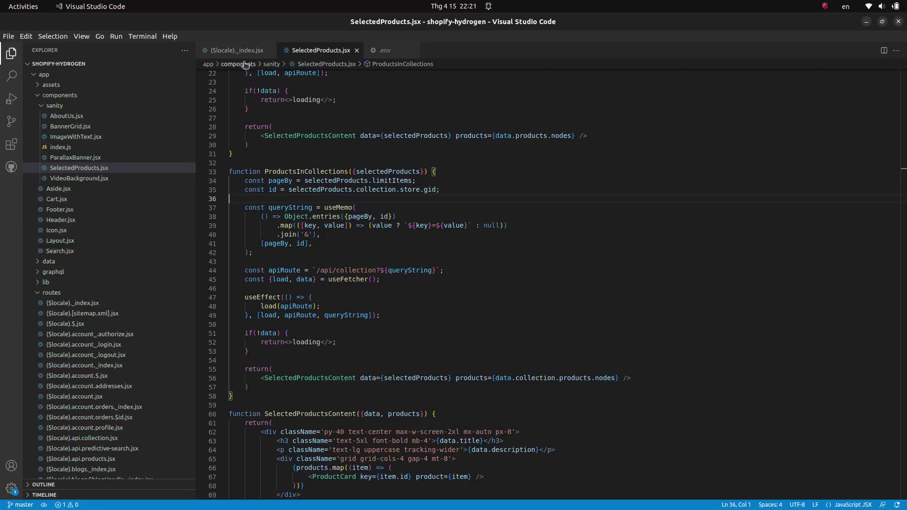
key(ctrl+Tab)
double_click(680, 27)
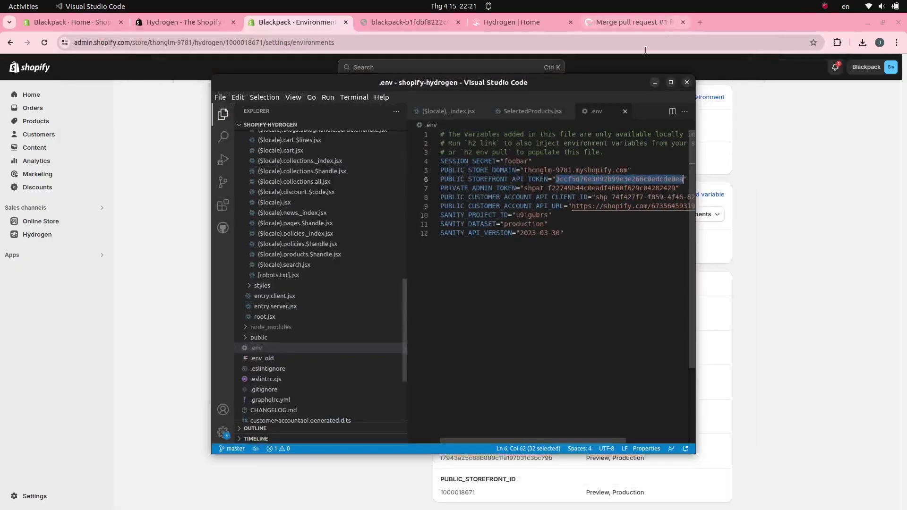
drag(549, 93, 731, 100)
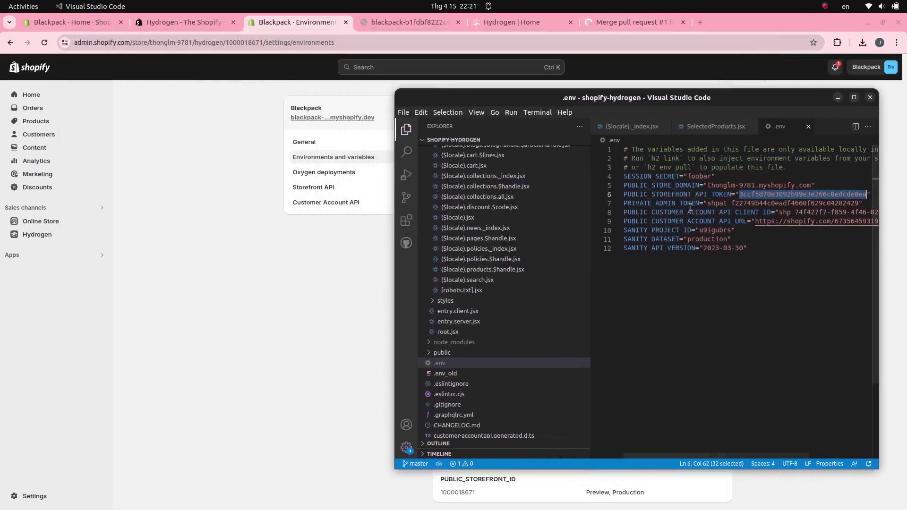
double_click(646, 219)
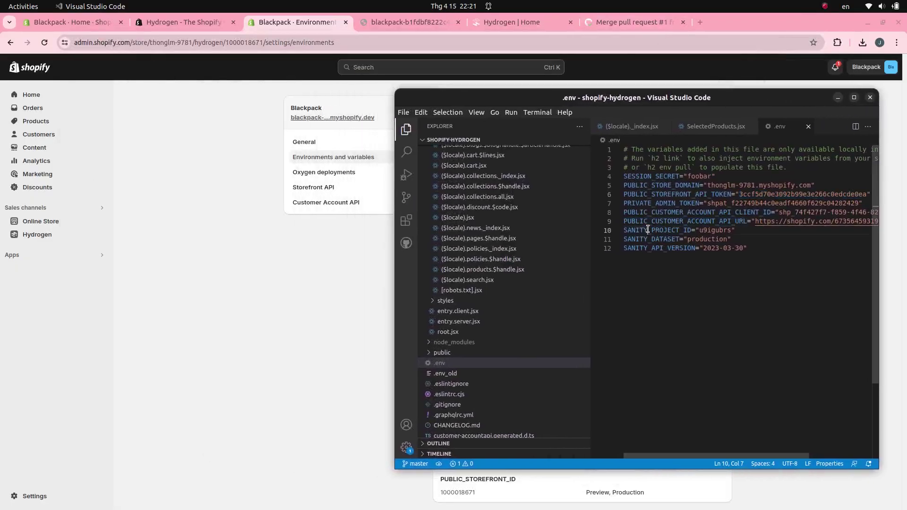
double_click(648, 230)
key(ctrl+c)
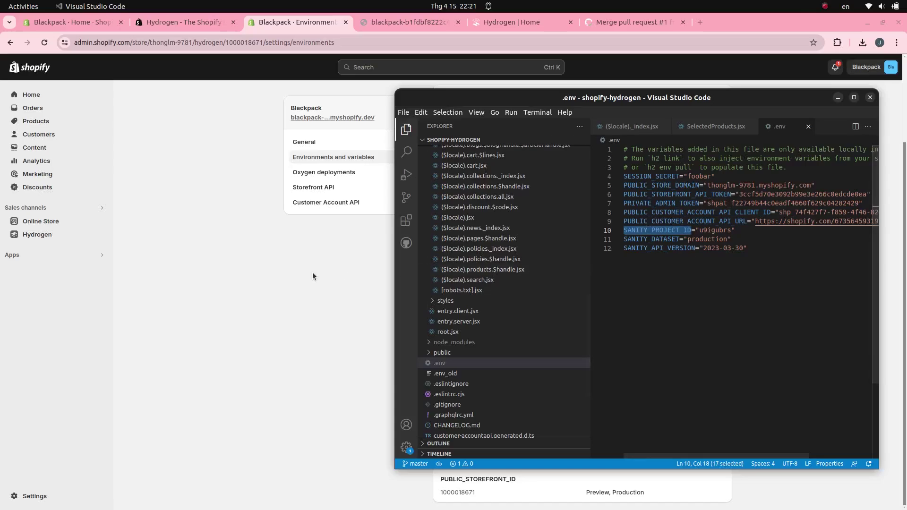
key(alt+Tab)
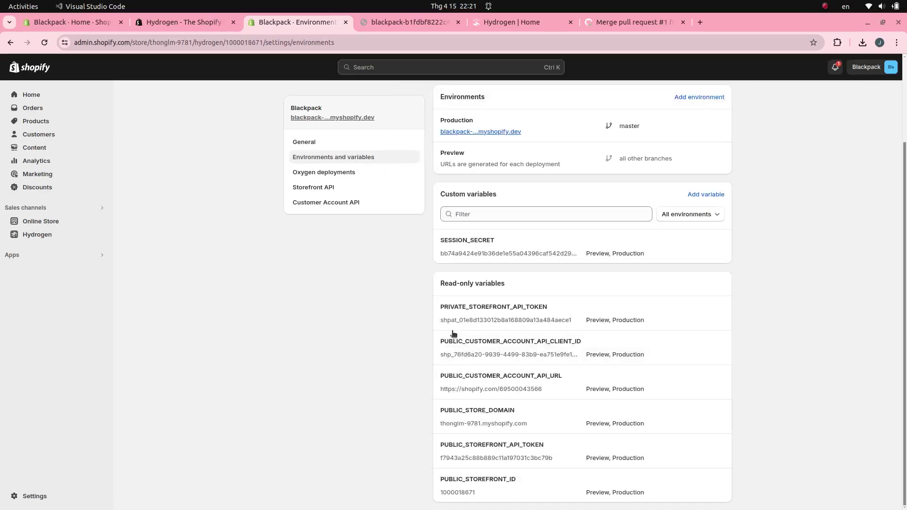
- Add a new variable with key SANITY_PROJECT_ID and value u9igubrs copied from .env
click(691, 197)
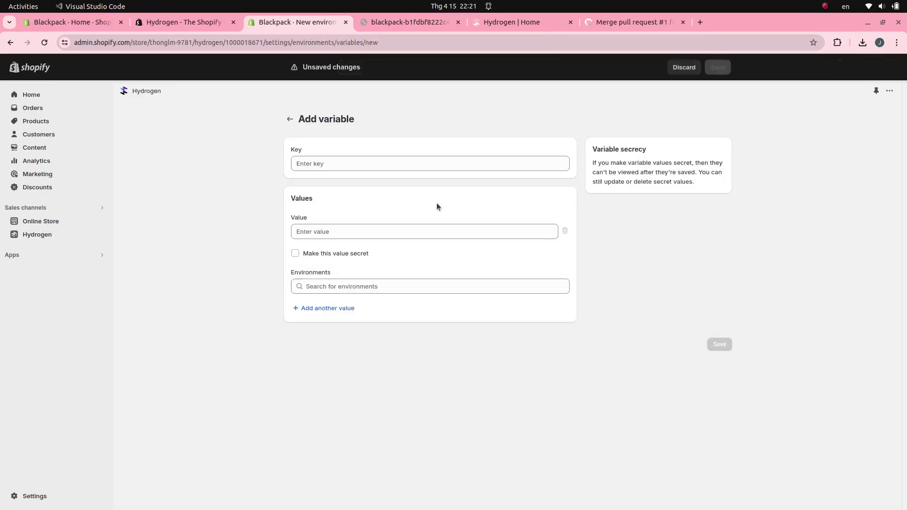
click(349, 166)
key(ctrl+v)
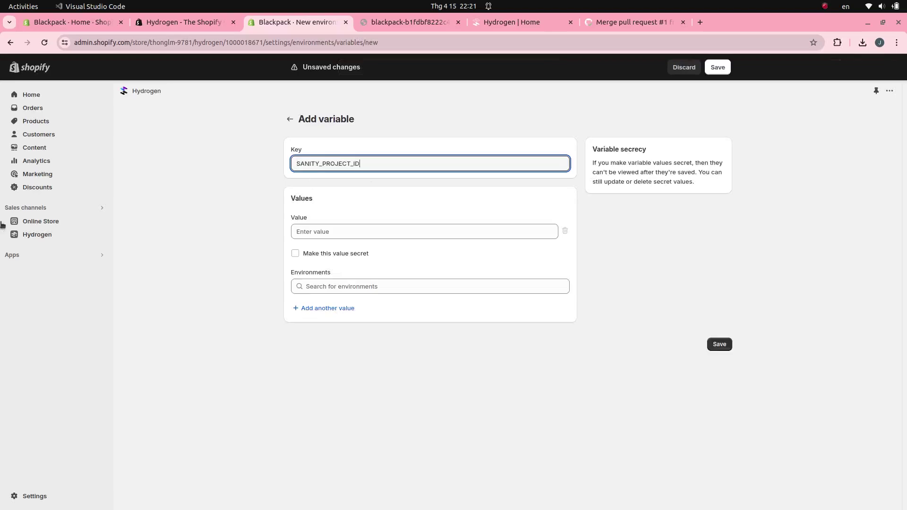
click(12, 250)
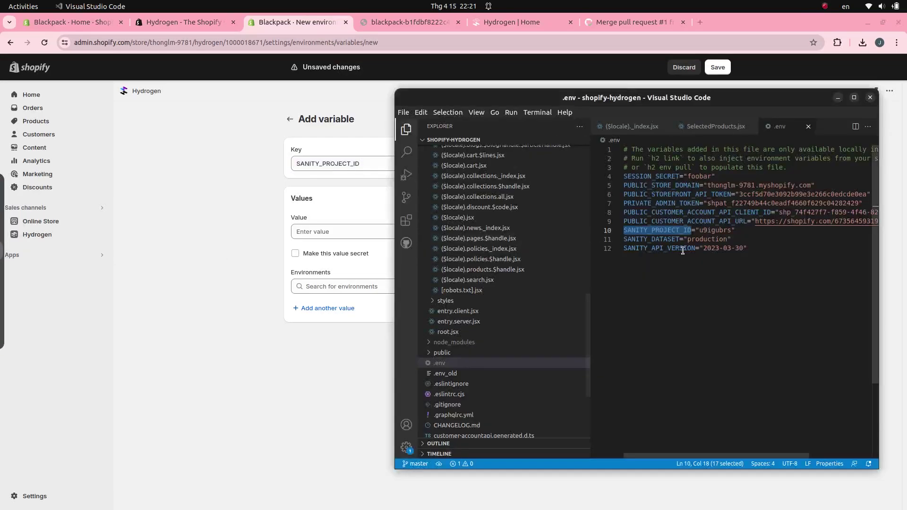
double_click(708, 230)
key(ctrl+c)
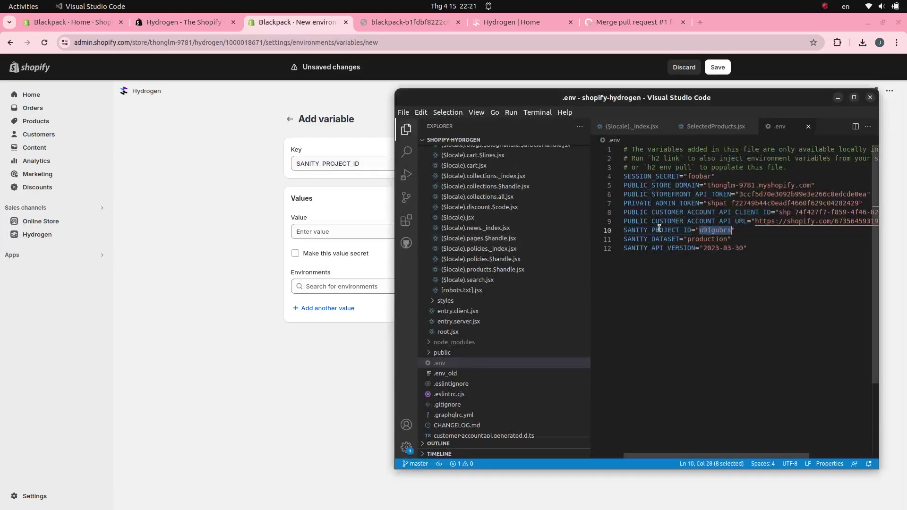
click(356, 232)
key(ctrl+v)
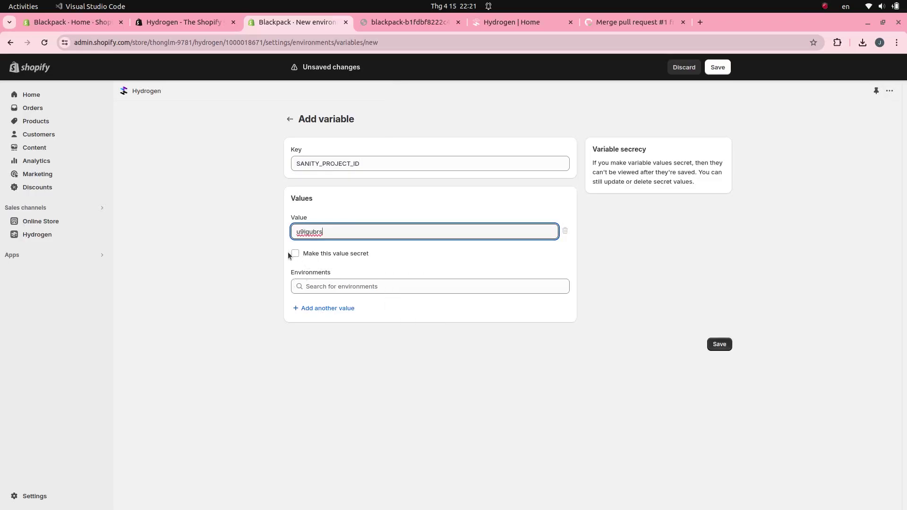
- Assign SANITY_PROJECT_ID to Production and Preview, save it, and begin another variable
click(720, 345)
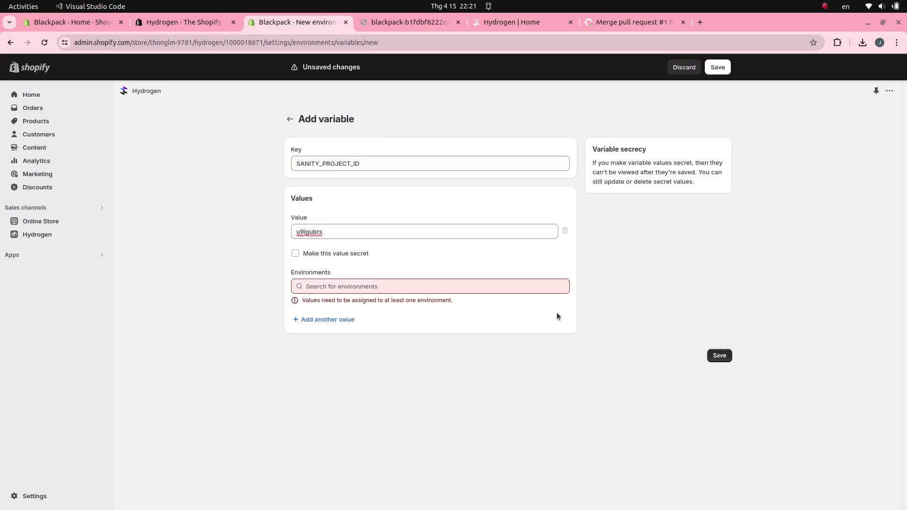
click(325, 286)
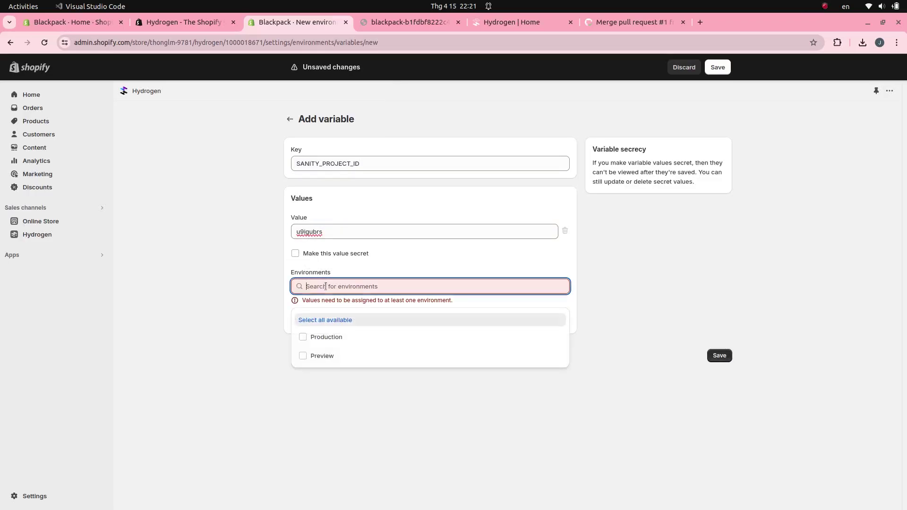
click(315, 325)
click(718, 355)
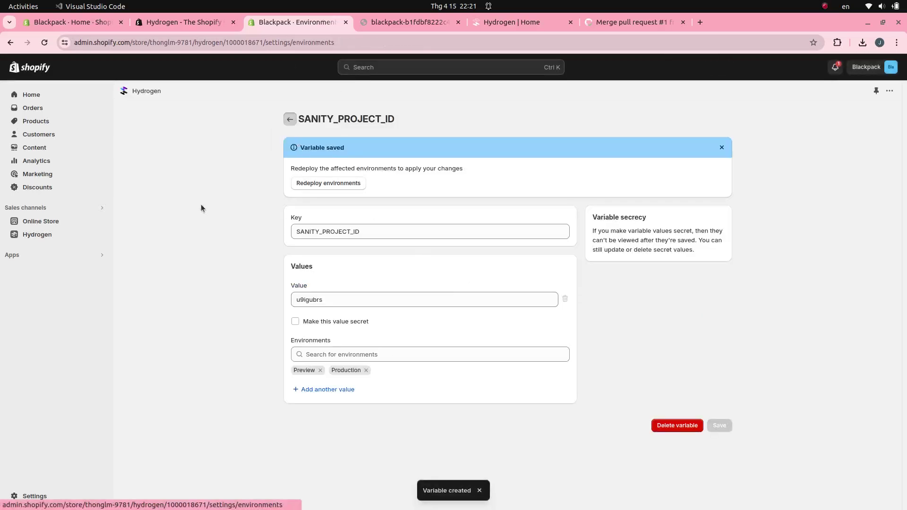
click(705, 298)
- Enter SANITY_DATASET as the key and production as the value, copied from .env
mouse_move(4, 266)
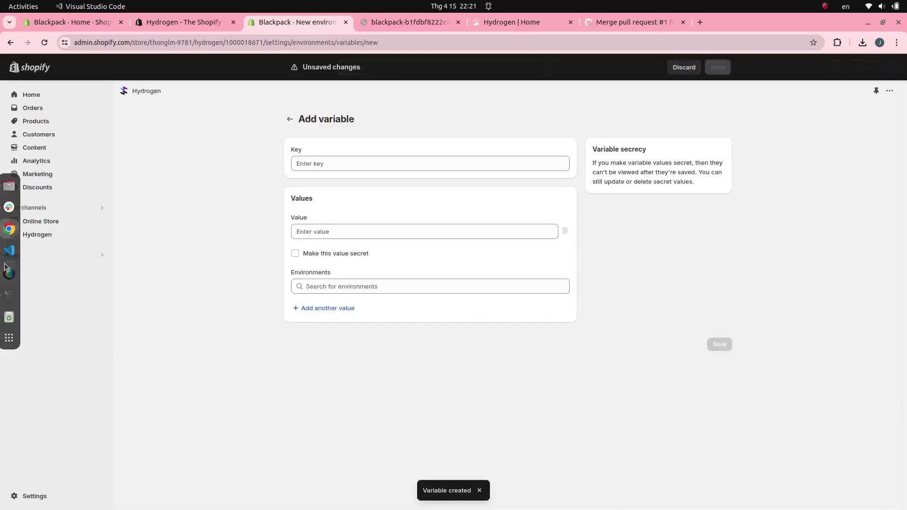
click(9, 250)
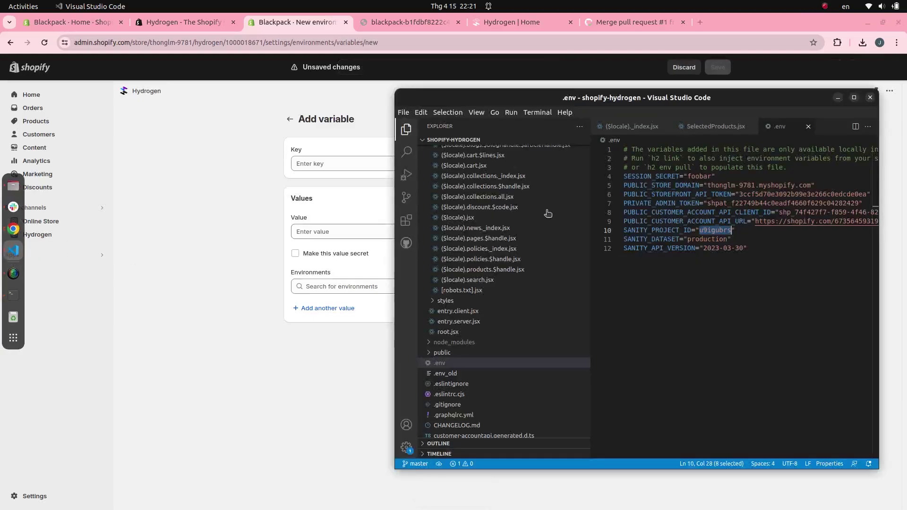
double_click(650, 239)
key(ctrl+c)
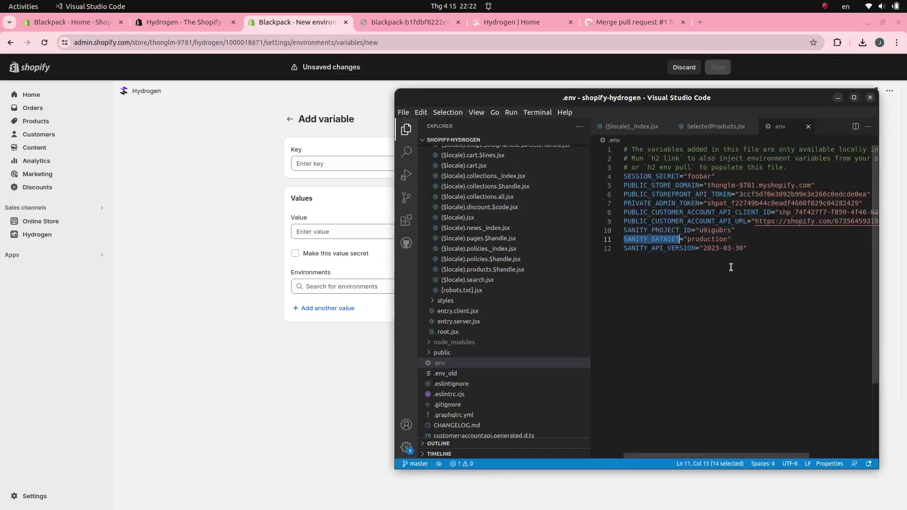
click(343, 163)
key(ctrl+v)
click(332, 231)
click(9, 250)
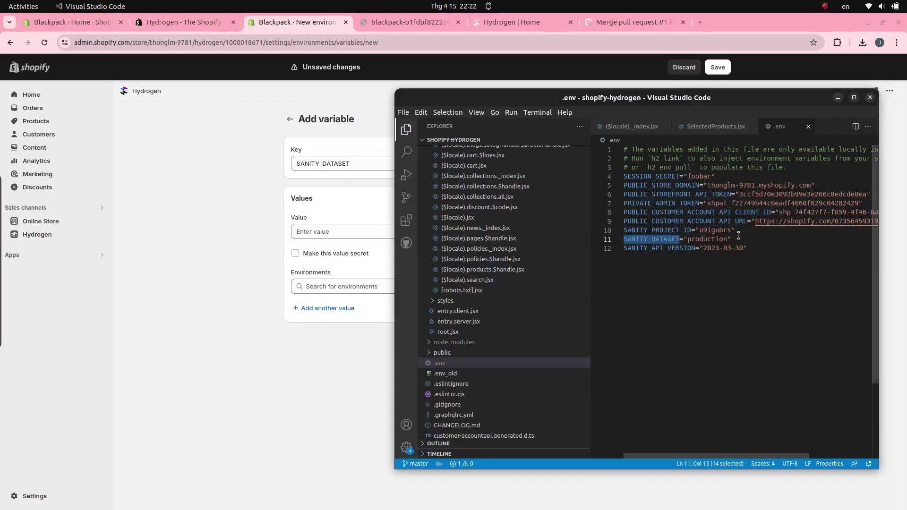
double_click(707, 239)
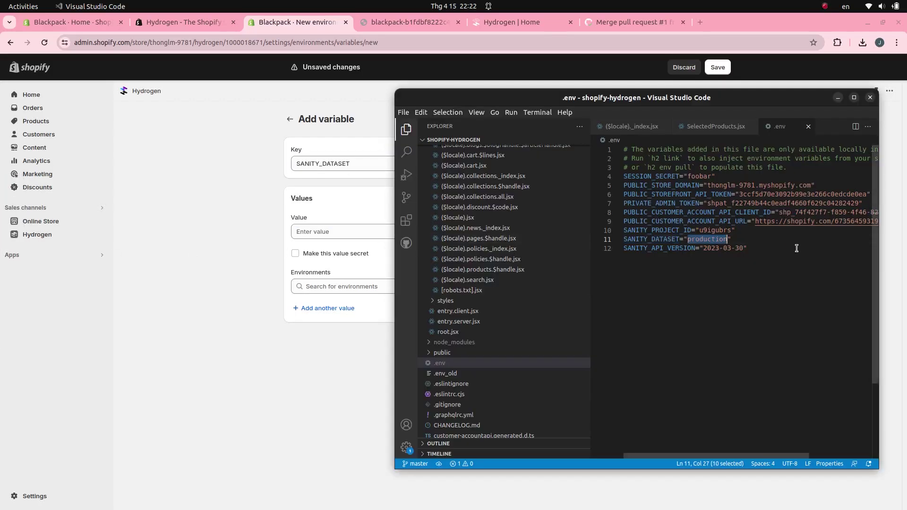
click(322, 234)
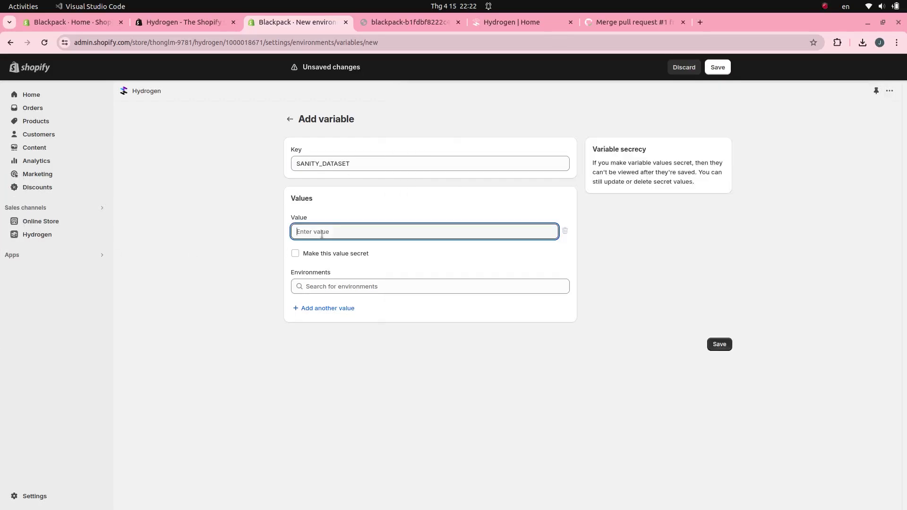
- Assign SANITY_DATASET to Production and Preview, save it, and begin another variable from the list
click(342, 289)
click(317, 310)
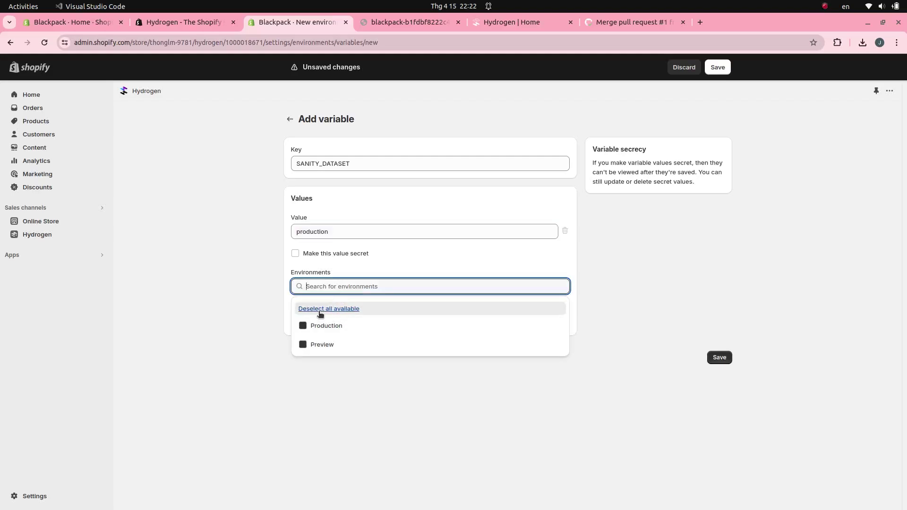
click(717, 359)
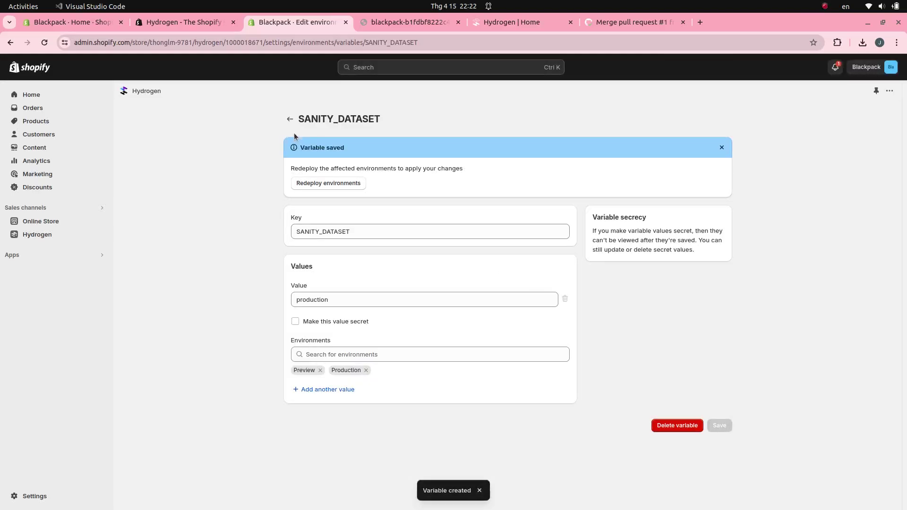
click(289, 121)
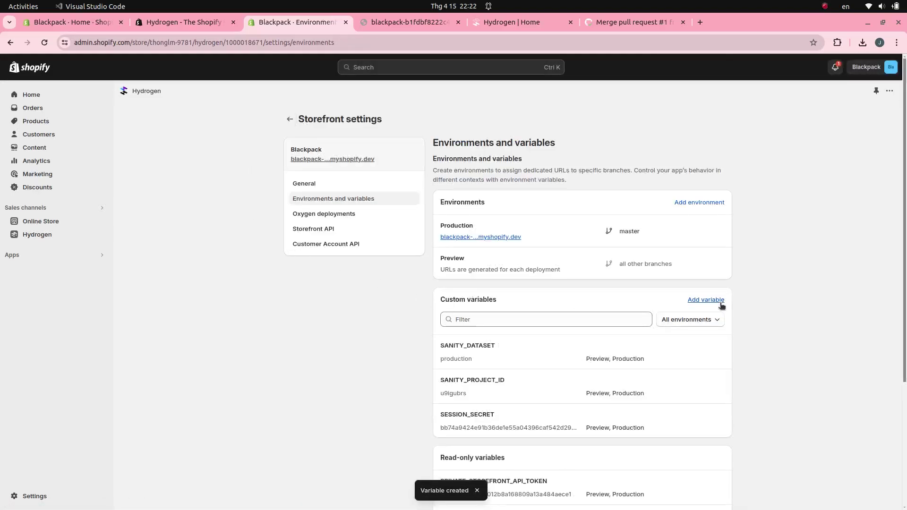
click(718, 300)
- Paste SANITY_API_VERSION from .env as the new variable's key
click(12, 251)
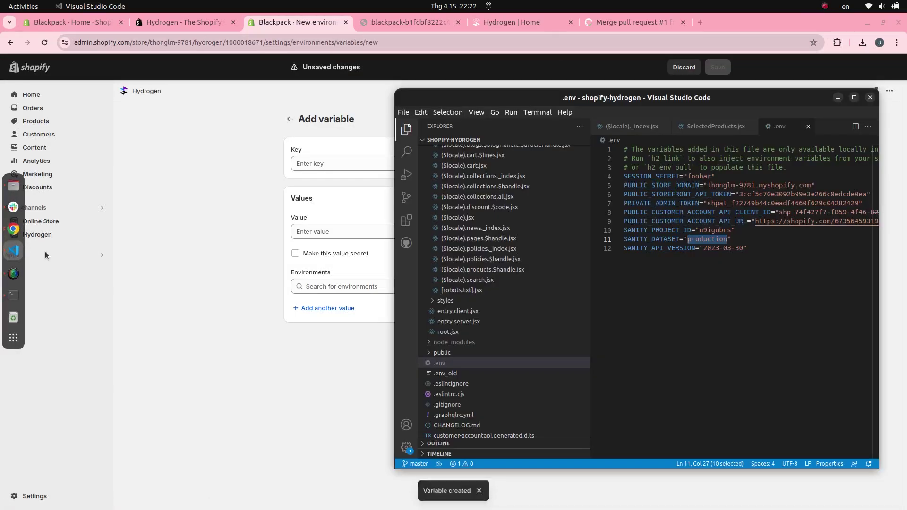
double_click(646, 249)
key(ctrl+c)
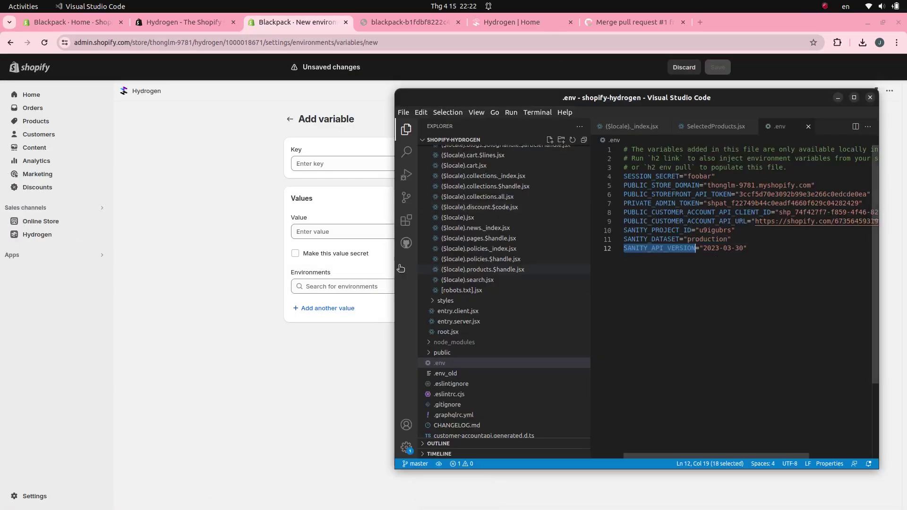
click(319, 161)
key(ctrl+v)
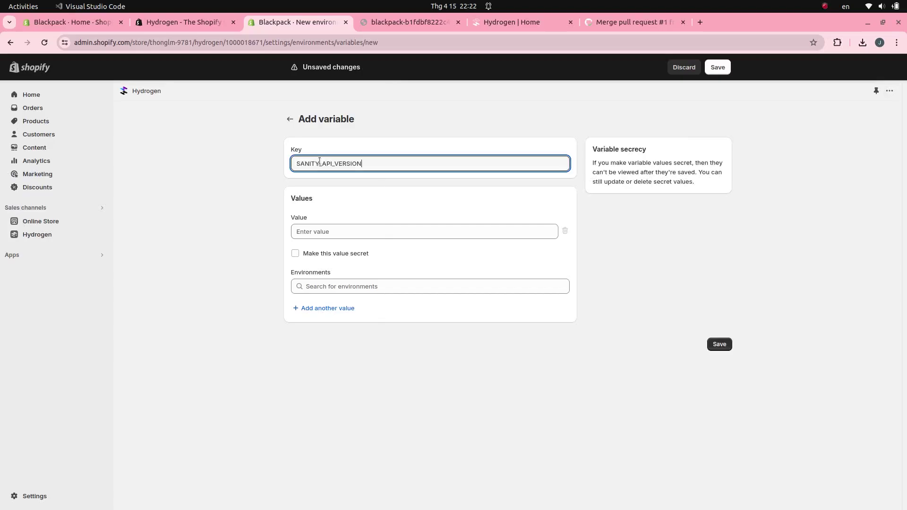
- Set its value to 2023-03-30 for all environments, save it, and return to the variables list
mouse_move(17, 259)
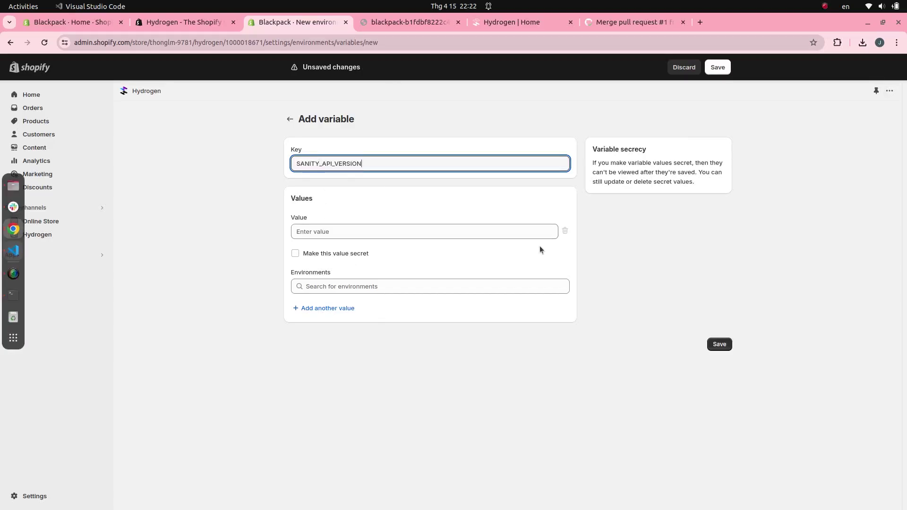
click(13, 251)
drag(742, 248, 703, 248)
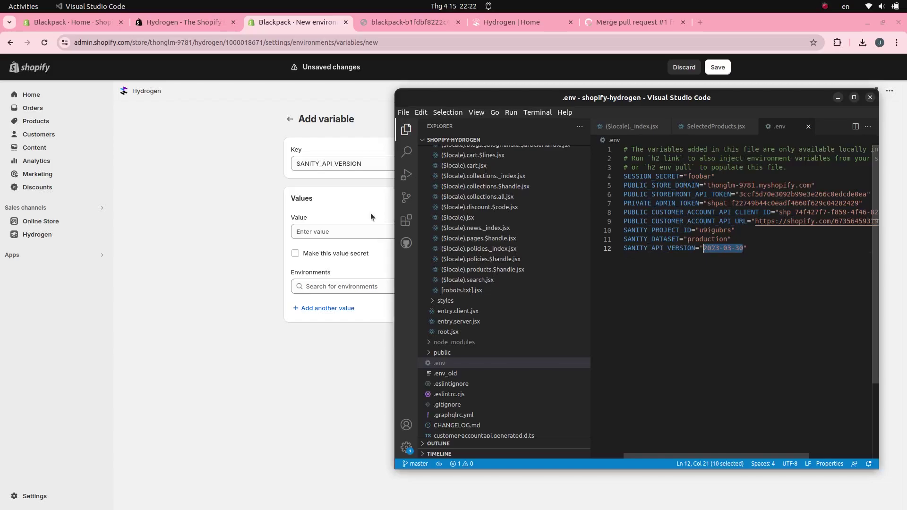
click(344, 228)
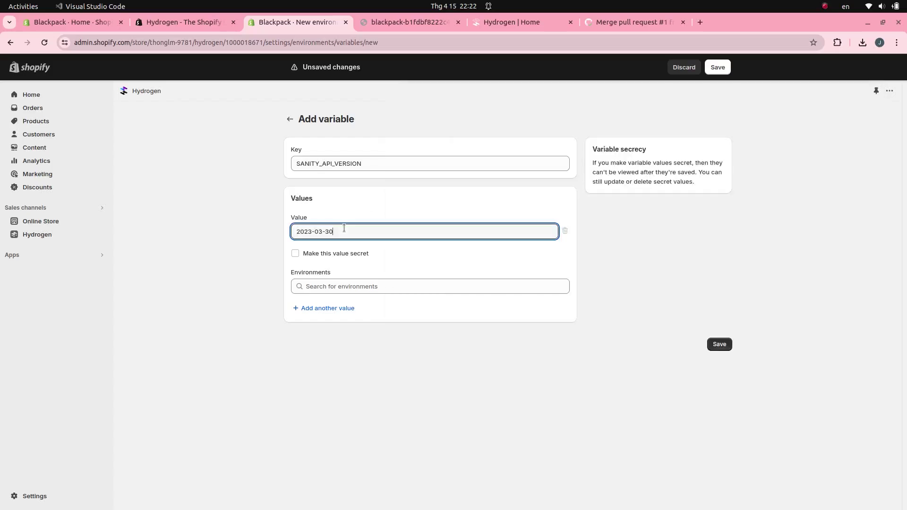
click(323, 290)
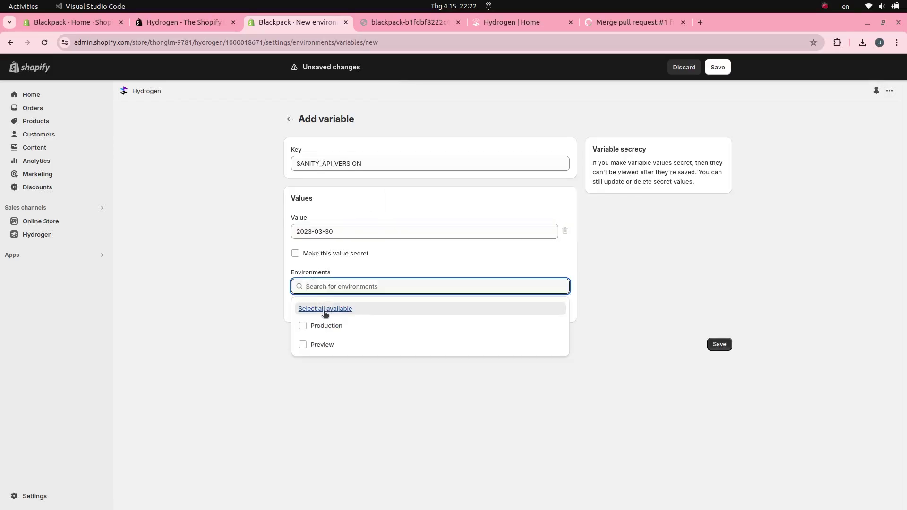
click(720, 357)
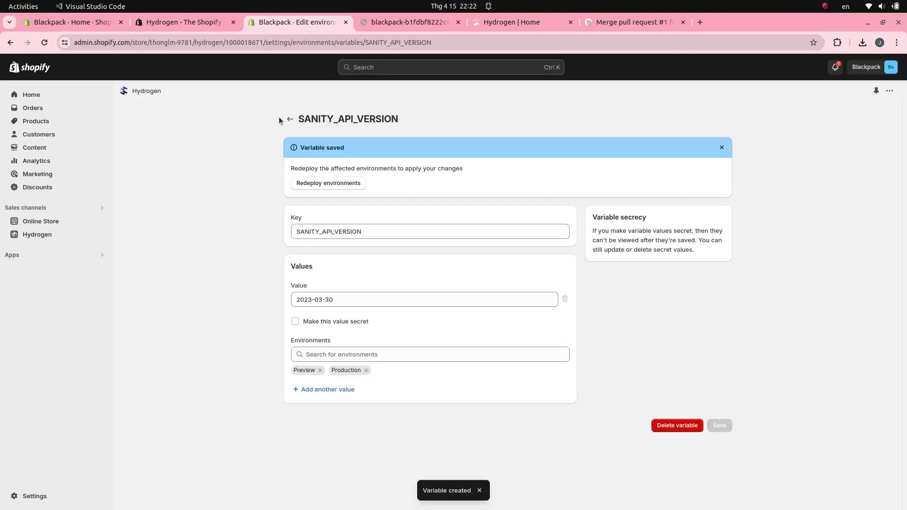
click(290, 119)
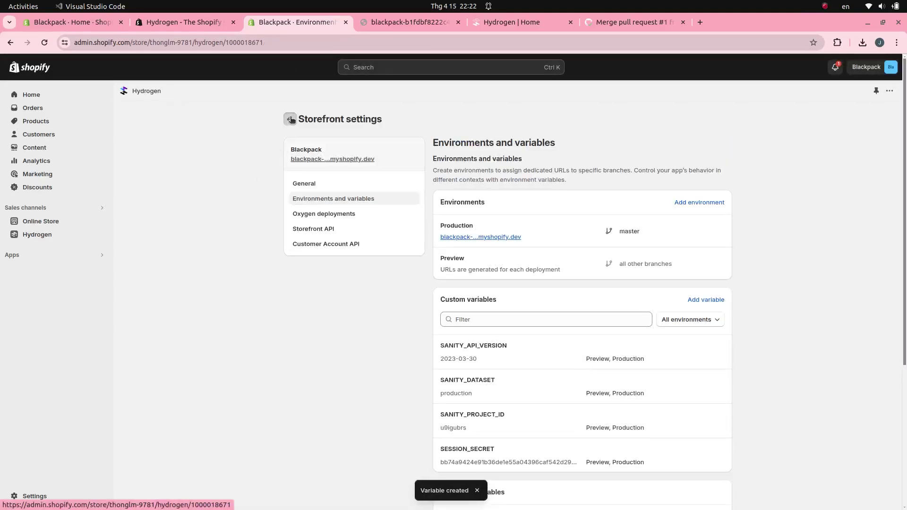
- Redeploy the Blackpack Production environment with the new Sanity variables and close the old storefront tab
click(290, 119)
click(721, 152)
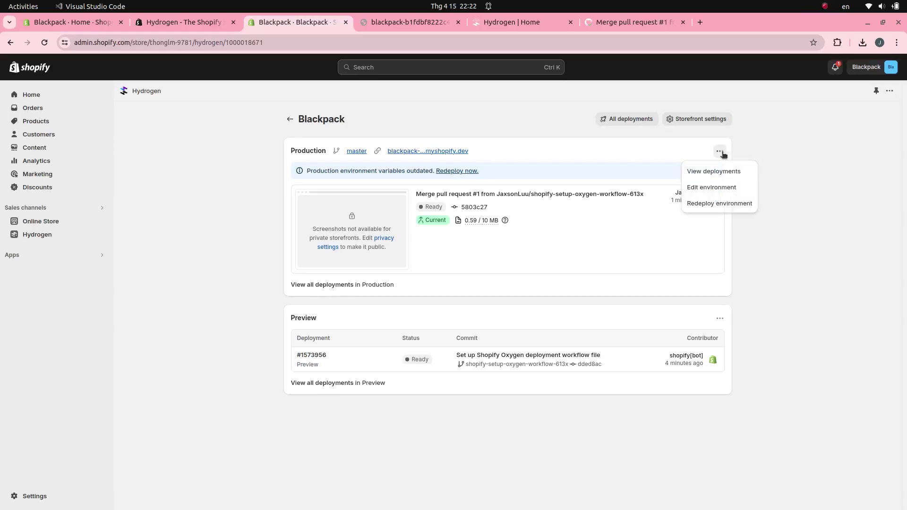
click(713, 203)
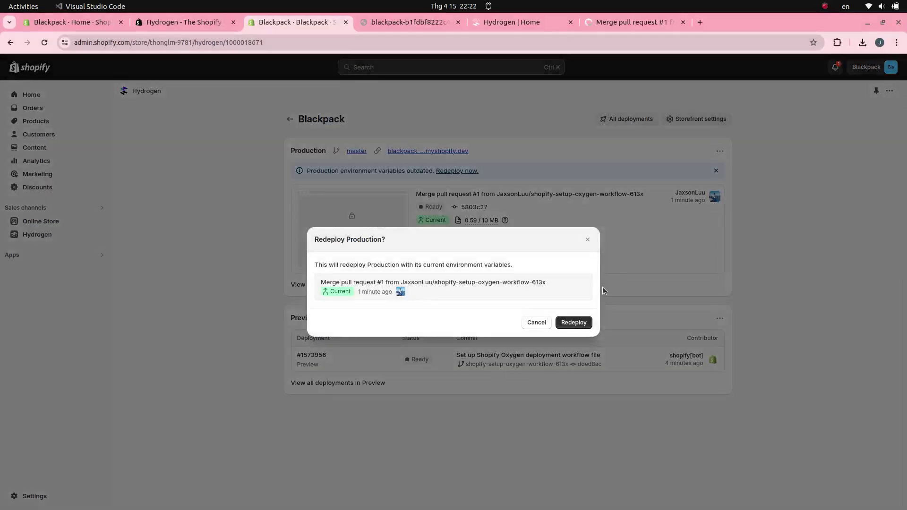
click(577, 322)
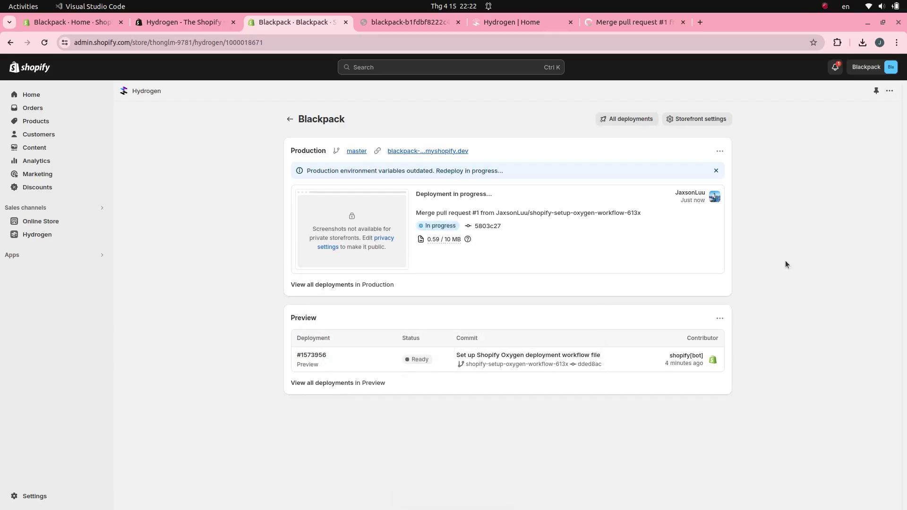
click(458, 22)
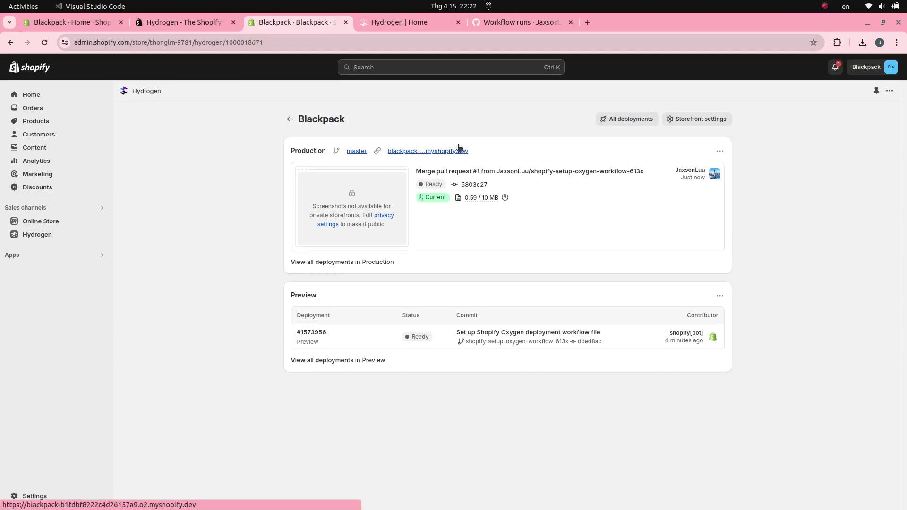
right_click(432, 152)
- Open the redeployed storefront in a new tab and scroll through its banner, collection tiles and product rows
click(460, 162)
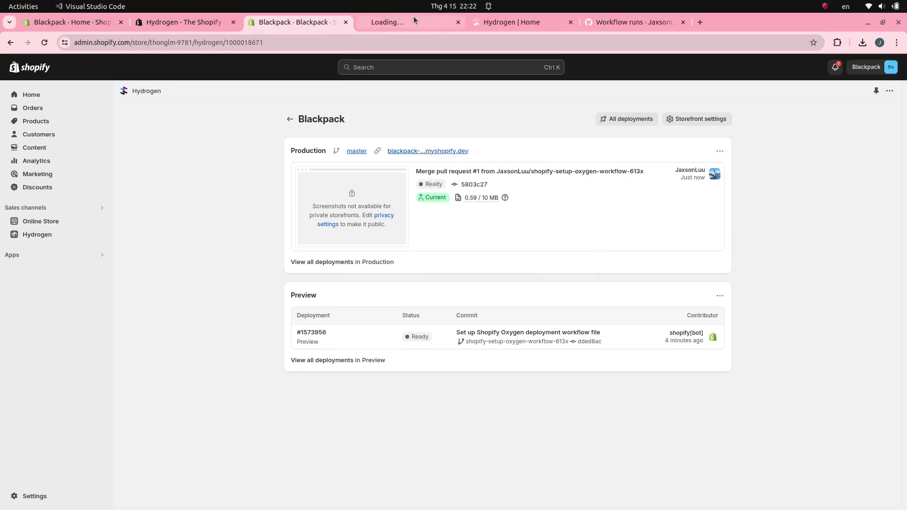
click(409, 22)
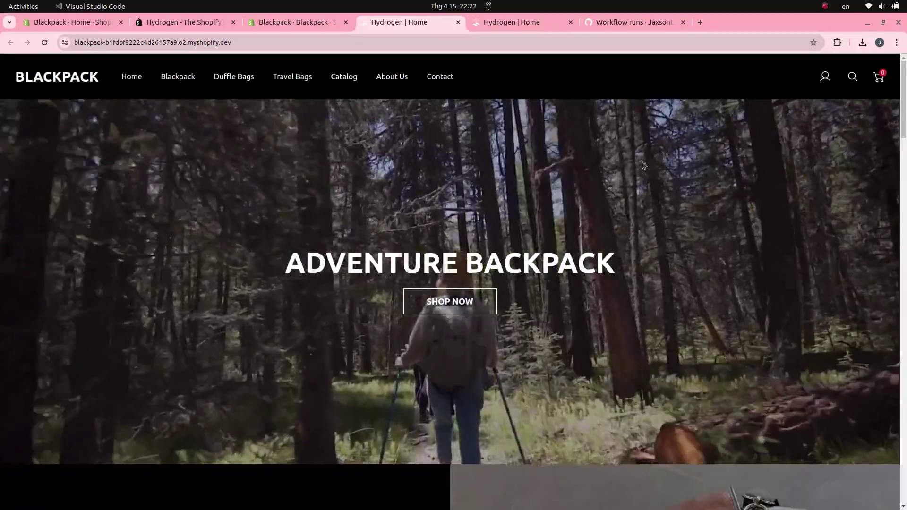
scroll(644, 165, down, 8)
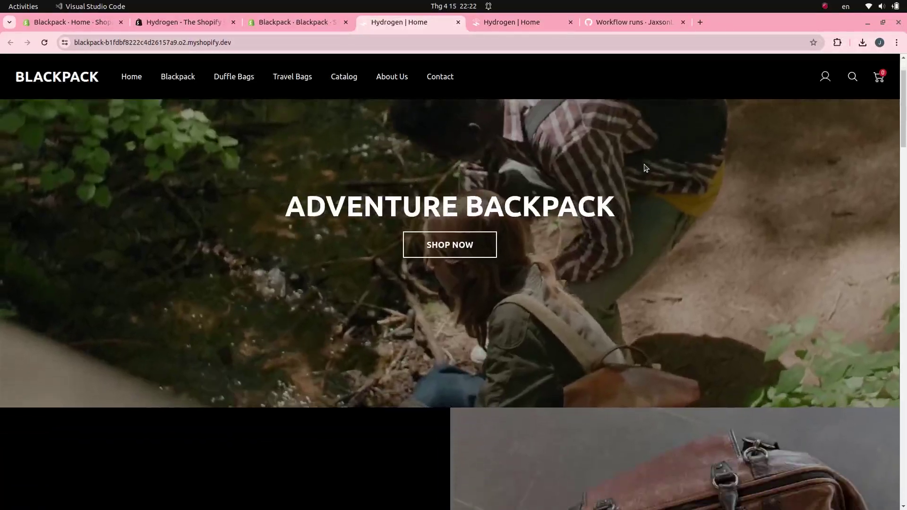
scroll(644, 166, down, 6)
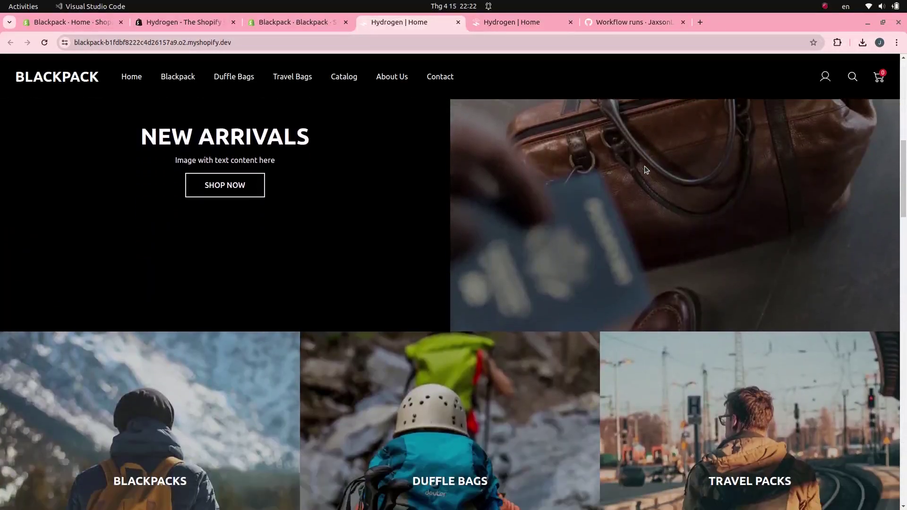
scroll(574, 271, down, 9)
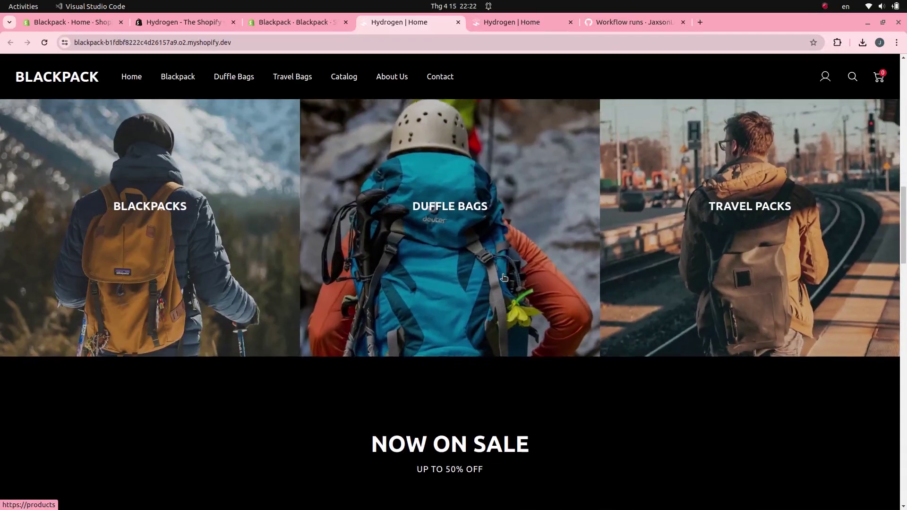
scroll(714, 236, down, 10)
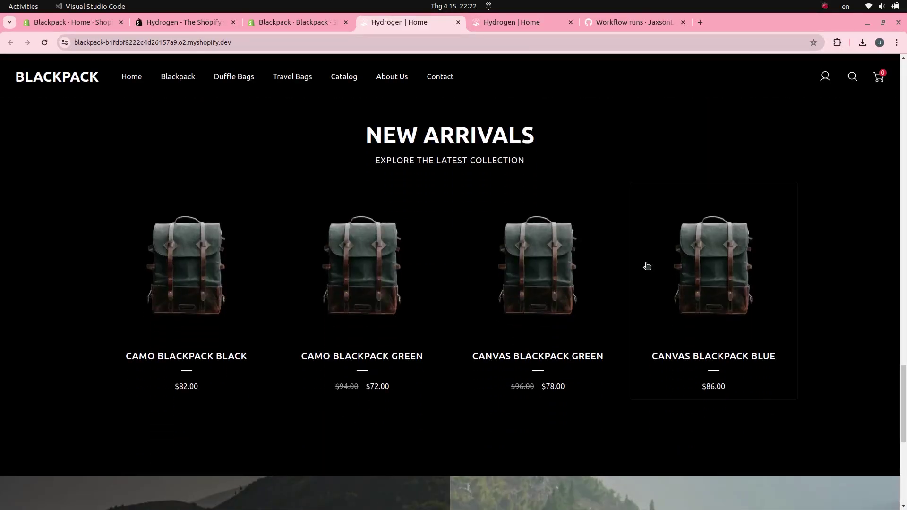
scroll(661, 274, down, 6)
scroll(686, 292, down, 2)
scroll(609, 364, up, 15)
scroll(459, 279, up, 10)
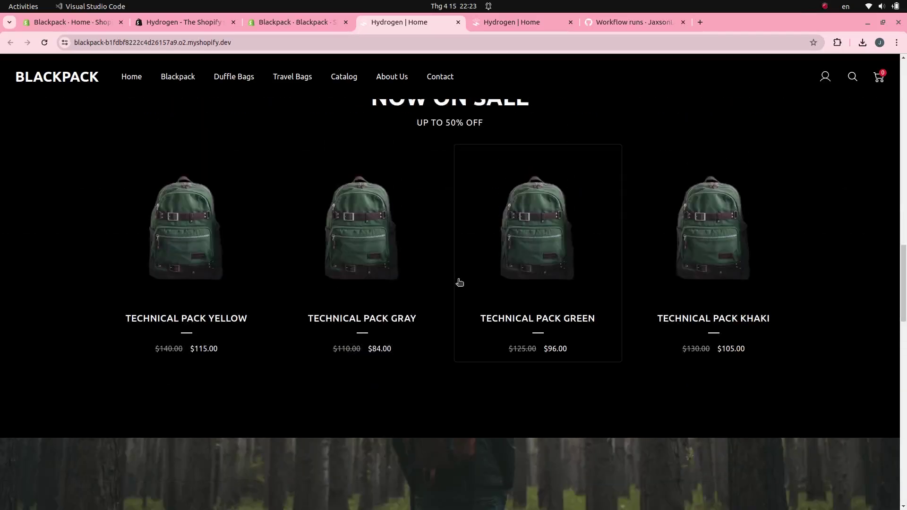
scroll(459, 282, up, 7)
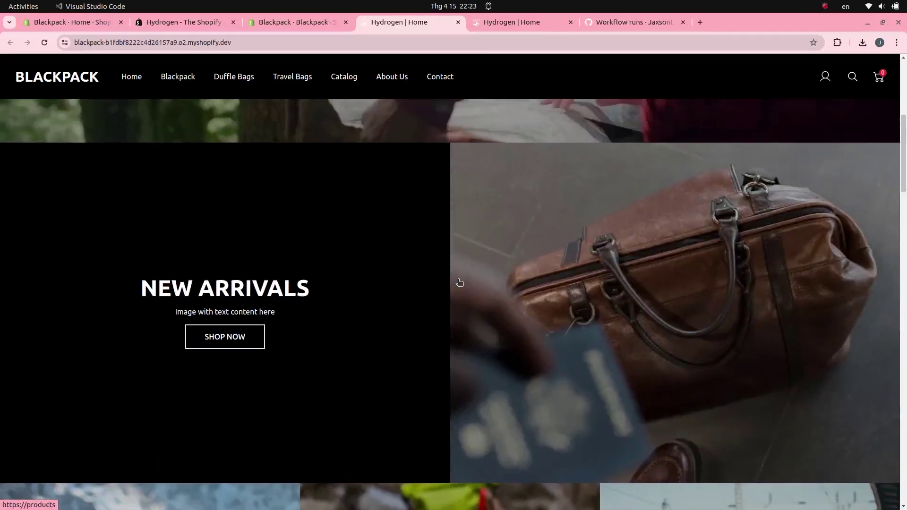